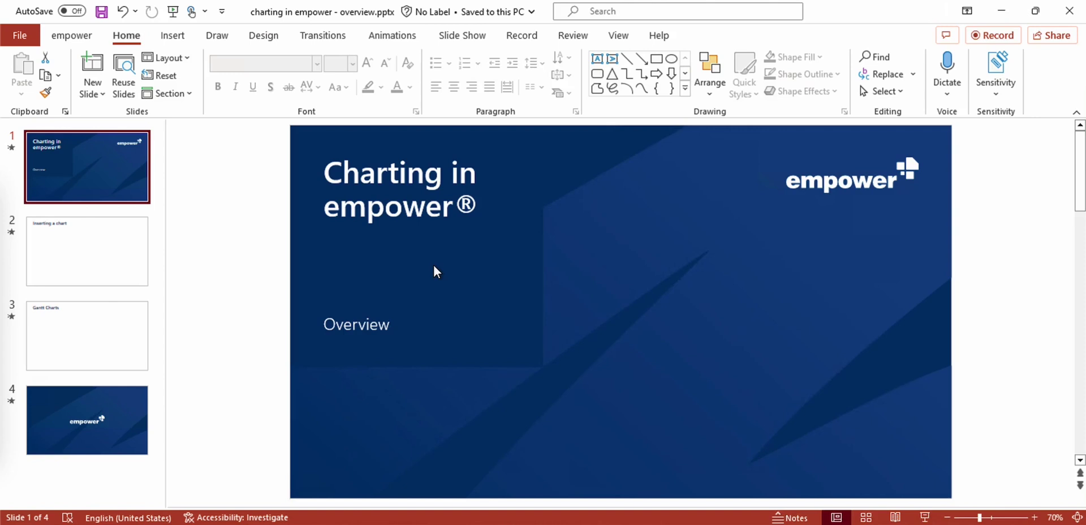
From the Insert tab, open the empower 'Add new chart' gallery of Waterfall, Column, Bar, Line, Mekko and Circle charts.
left_click(177, 38)
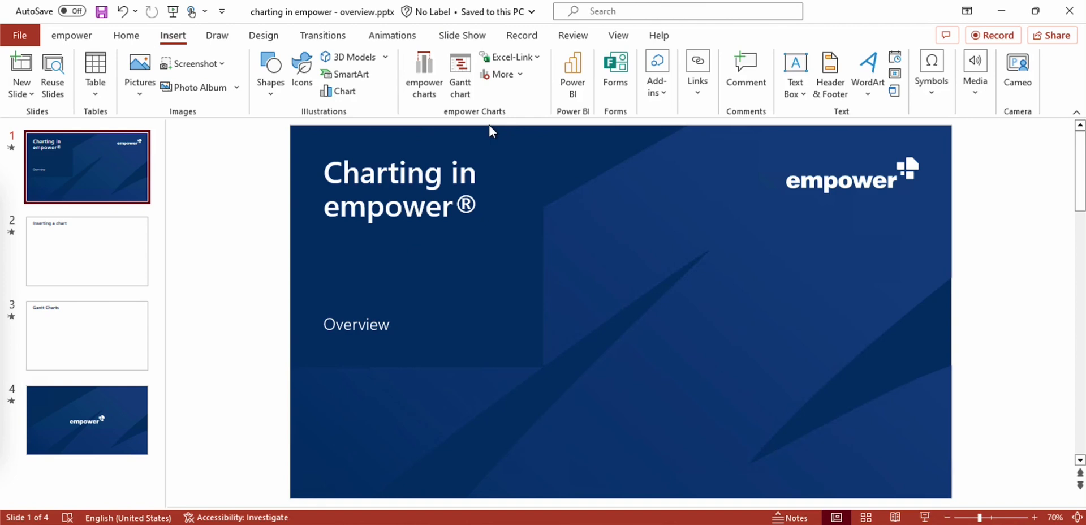
left_click(424, 91)
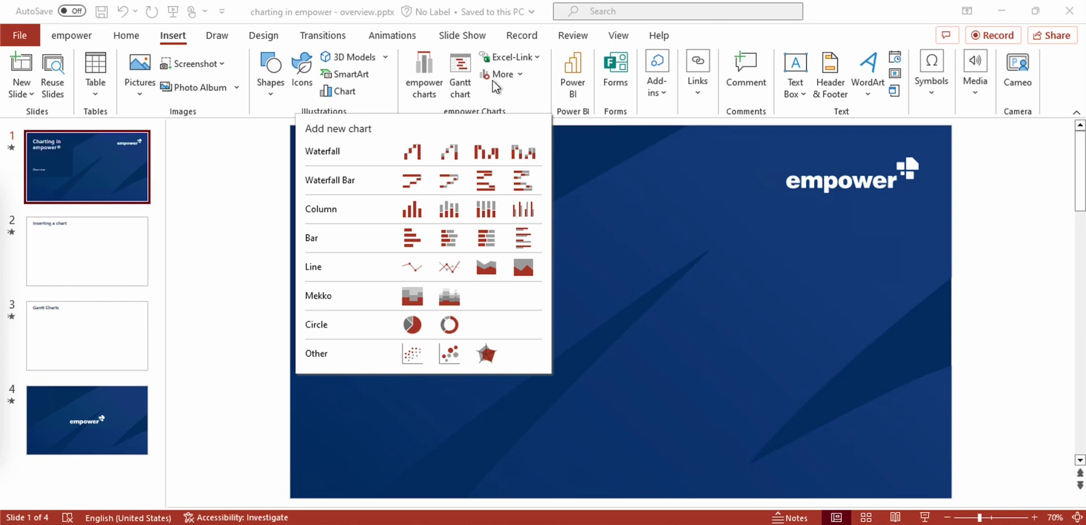
Check the Excel-Link options, then show More > Convert charts (Beta) for the slide or presentation.
left_click(533, 59)
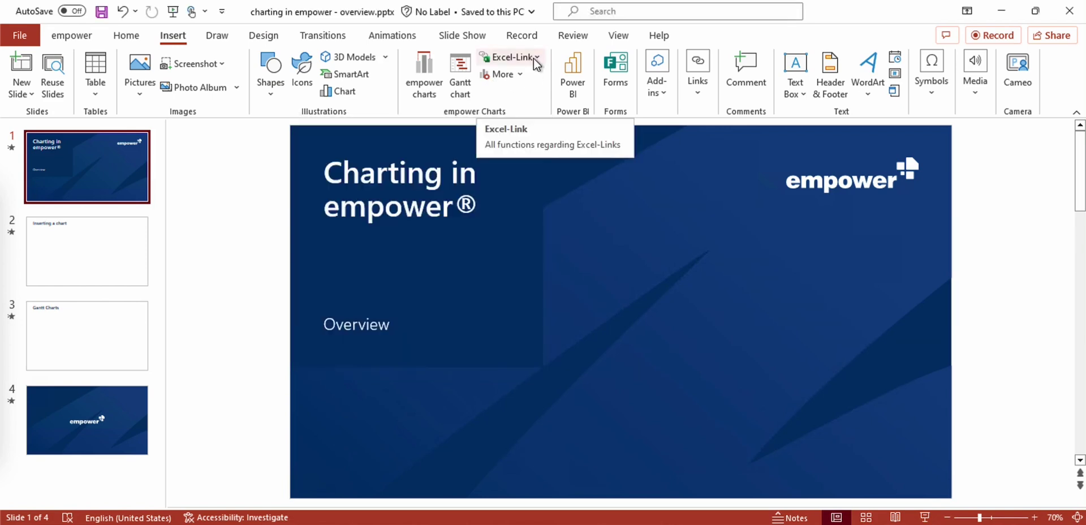
left_click(534, 59)
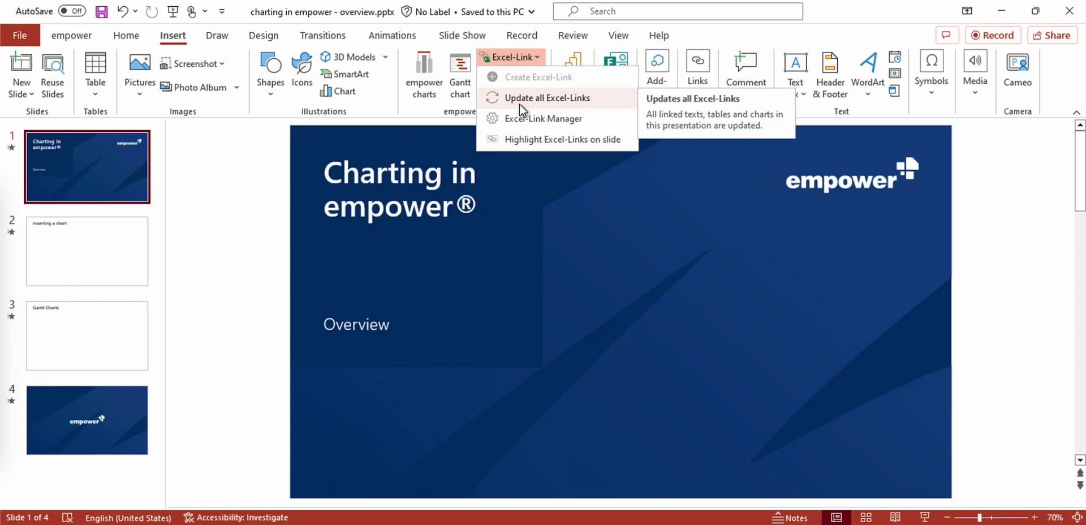
left_click(540, 59)
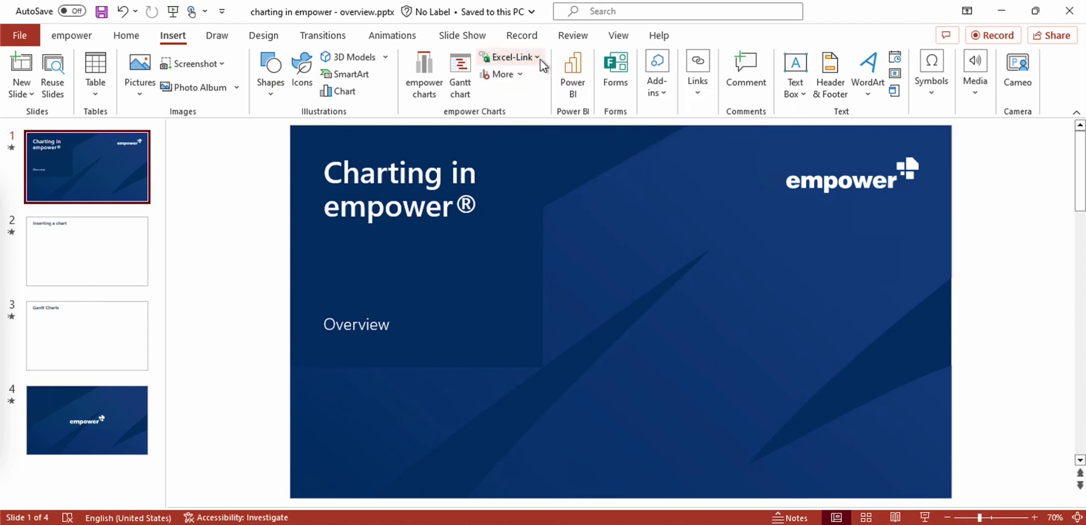
left_click(519, 76)
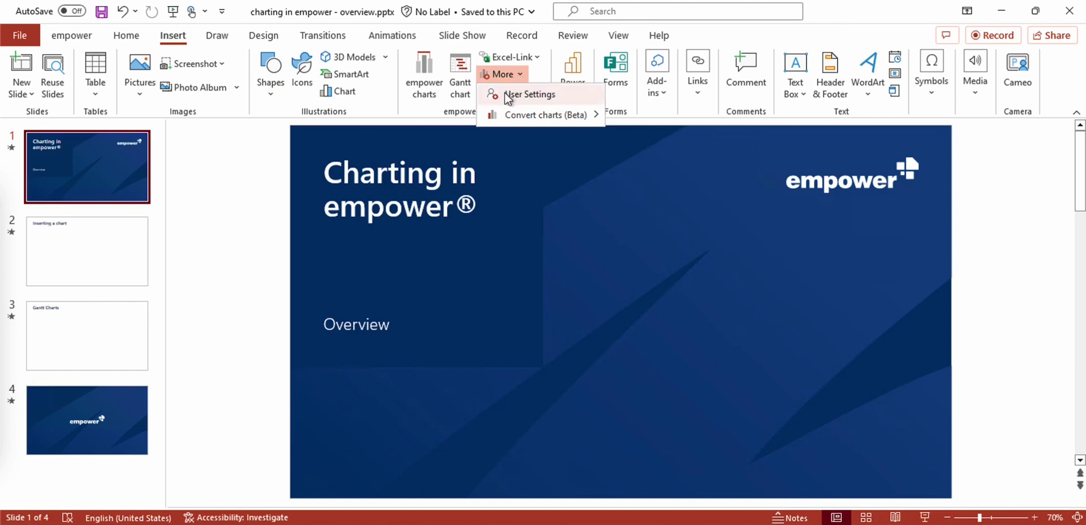
mouse_move(507, 116)
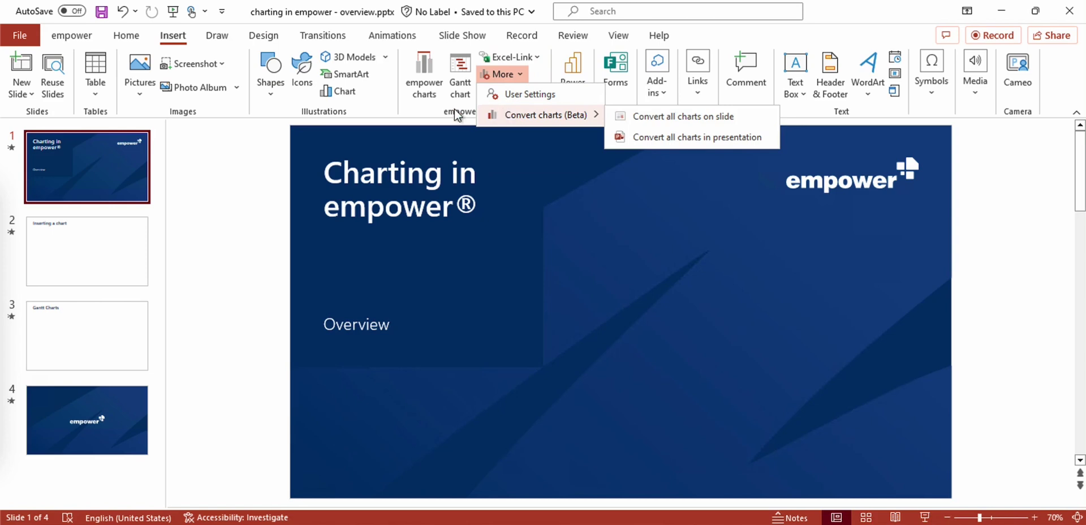
Switch to the empower tab and look through its More elements and Help & Settings menus.
left_click(79, 39)
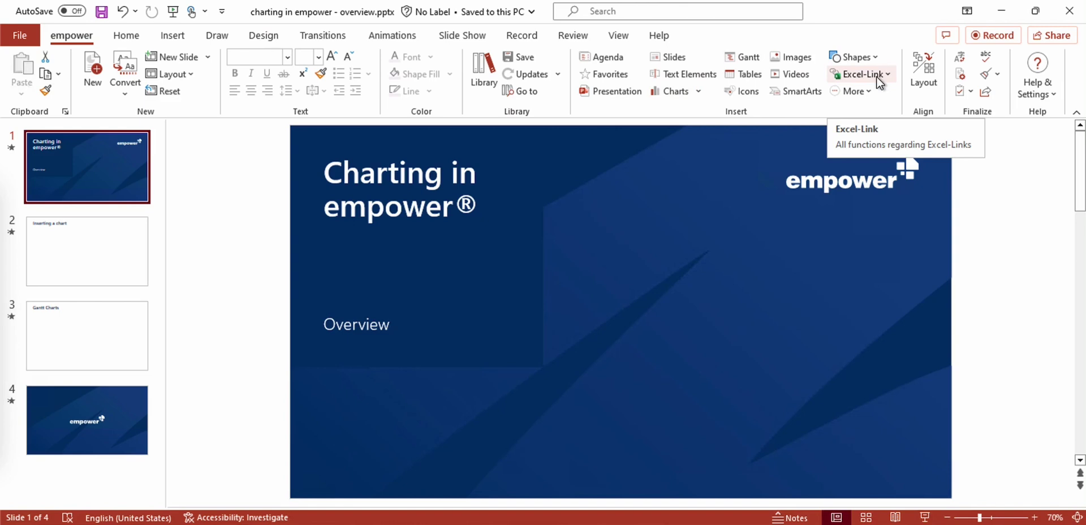
left_click(866, 90)
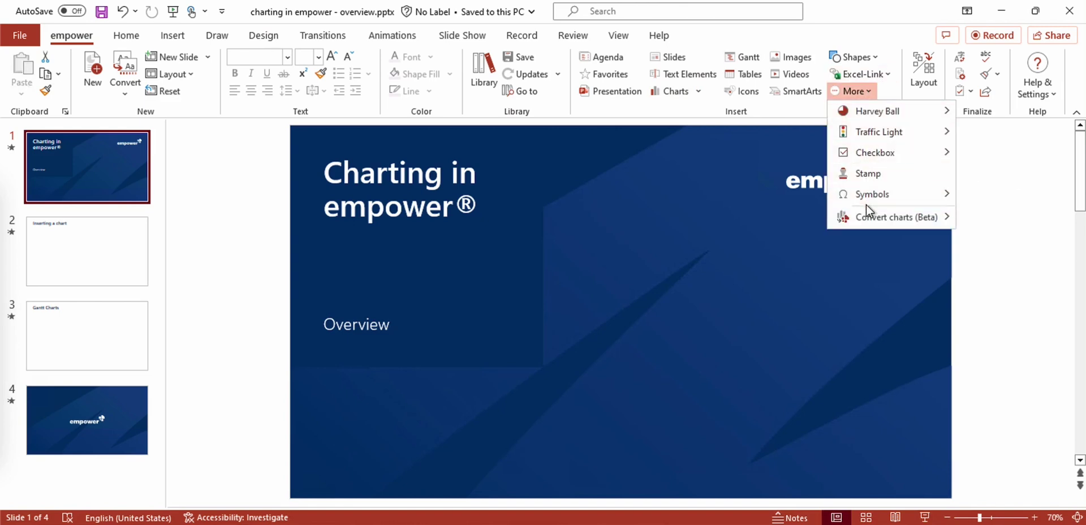
left_click(1047, 93)
left_click(1047, 94)
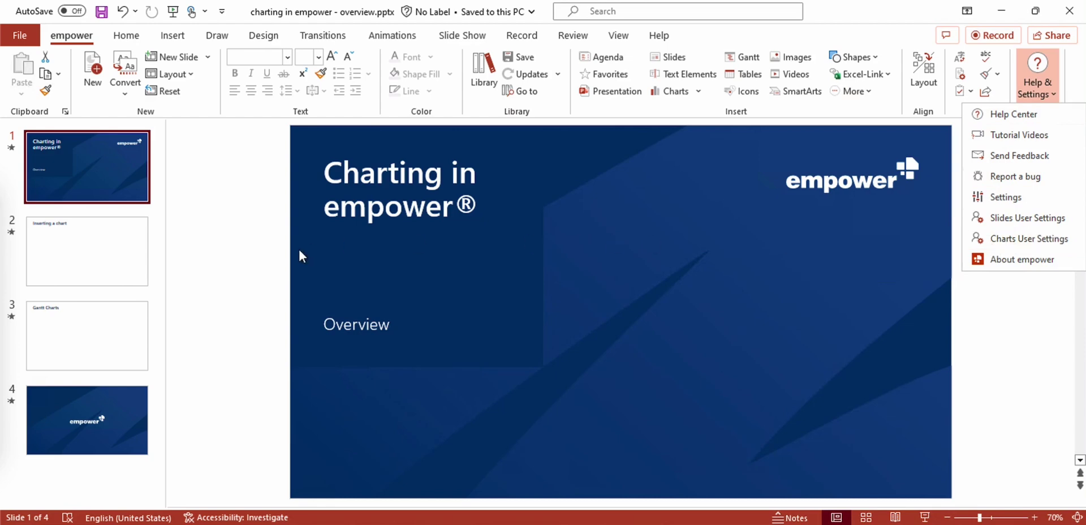
left_click(90, 245)
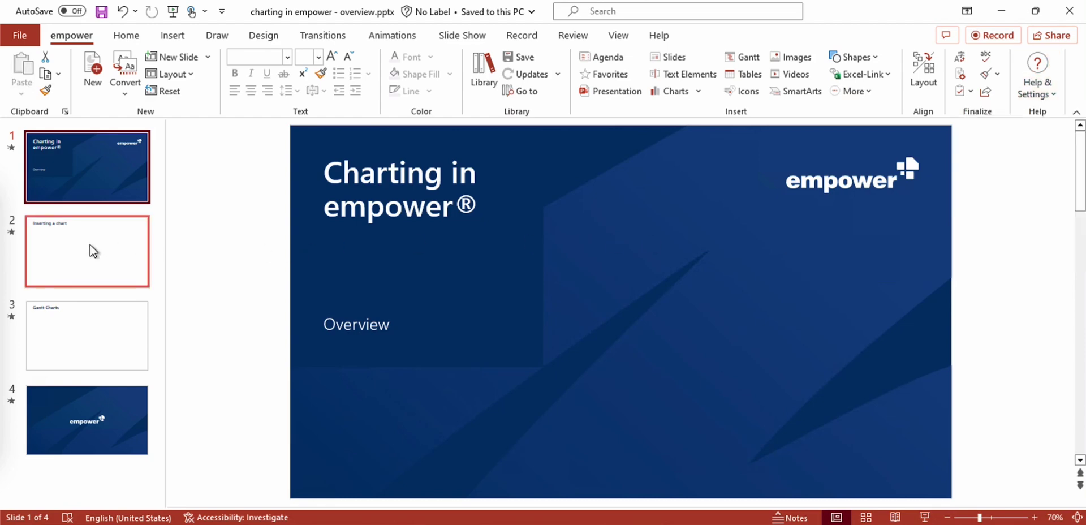
Insert a stacked column chart (Series 1 and 2, 2018–2022) on slide 2, 'Inserting a chart'.
left_click(90, 244)
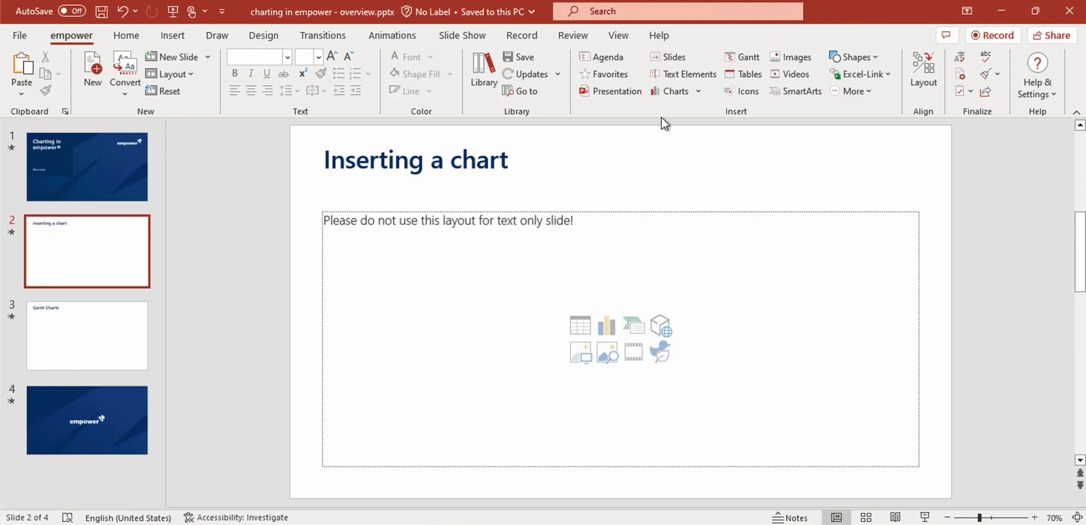
left_click(698, 92)
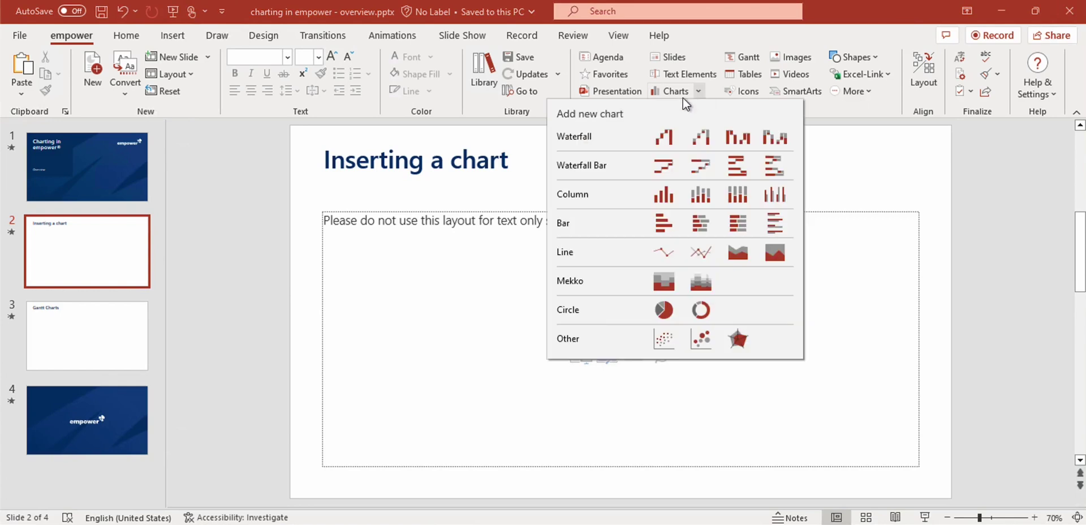
left_click(700, 195)
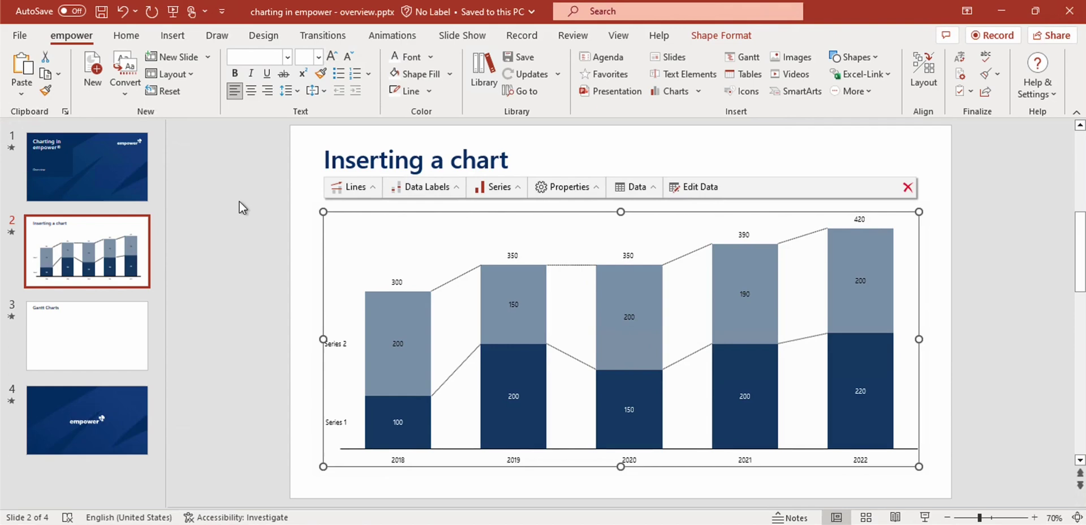
left_click(206, 55)
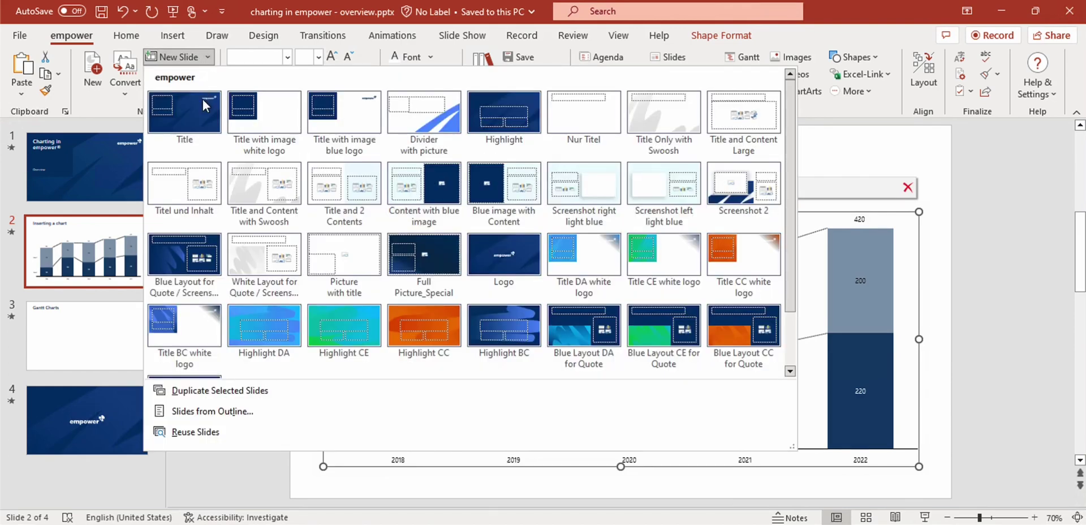
left_click(577, 121)
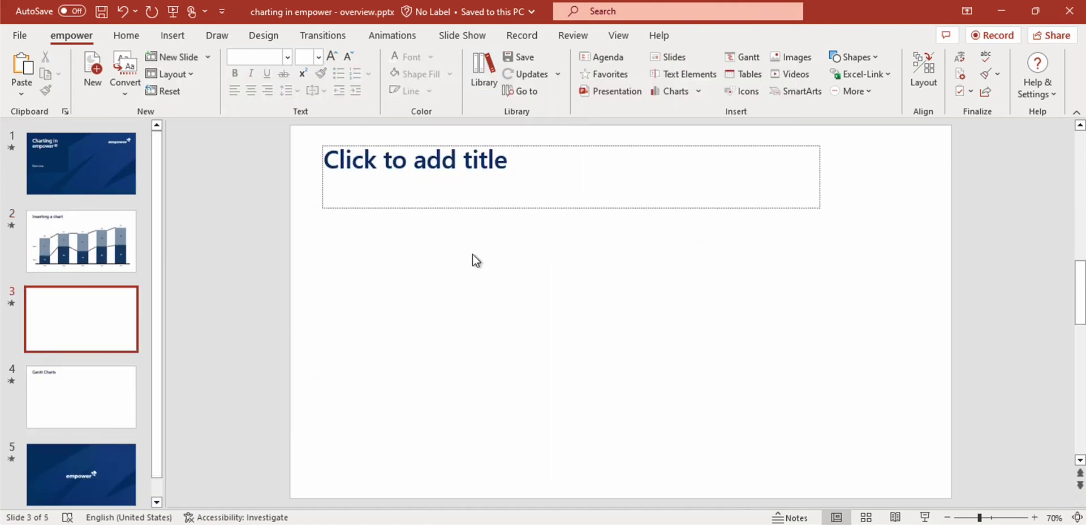
left_click(698, 90)
left_click(701, 194)
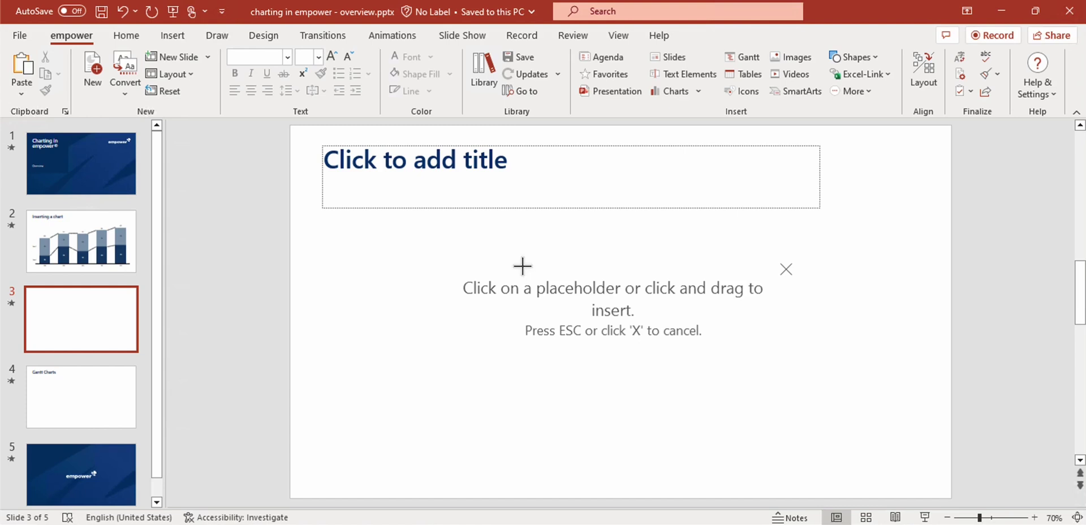
mouse_move(317, 229)
left_mouse_down()
mouse_move(606, 270)
mouse_move(852, 402)
mouse_move(881, 459)
mouse_move(935, 476)
left_mouse_up()
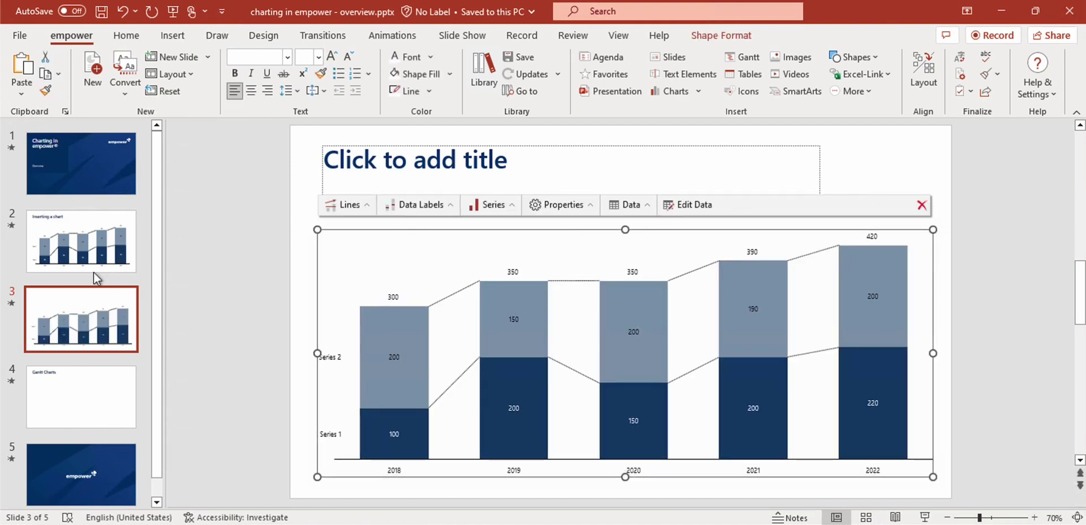
right_click(86, 316)
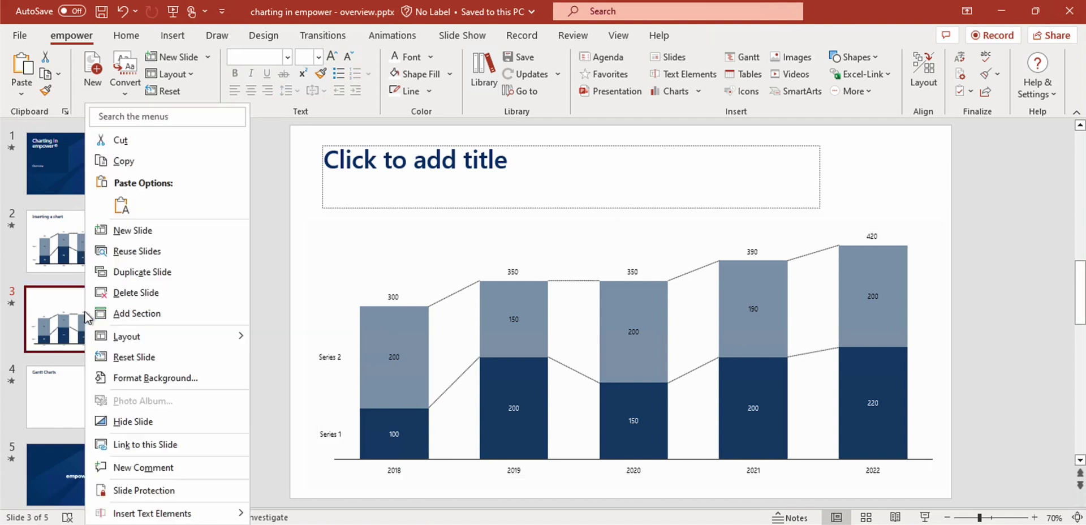
left_click(116, 292)
left_click(141, 264)
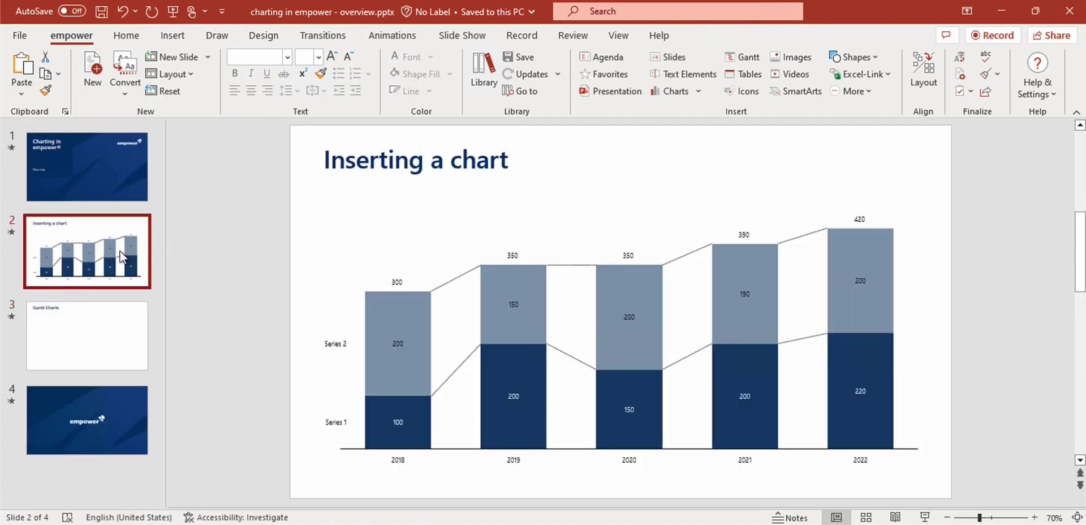
Select the chart, then its upper 2018 Series 2 column segment.
left_click(523, 239)
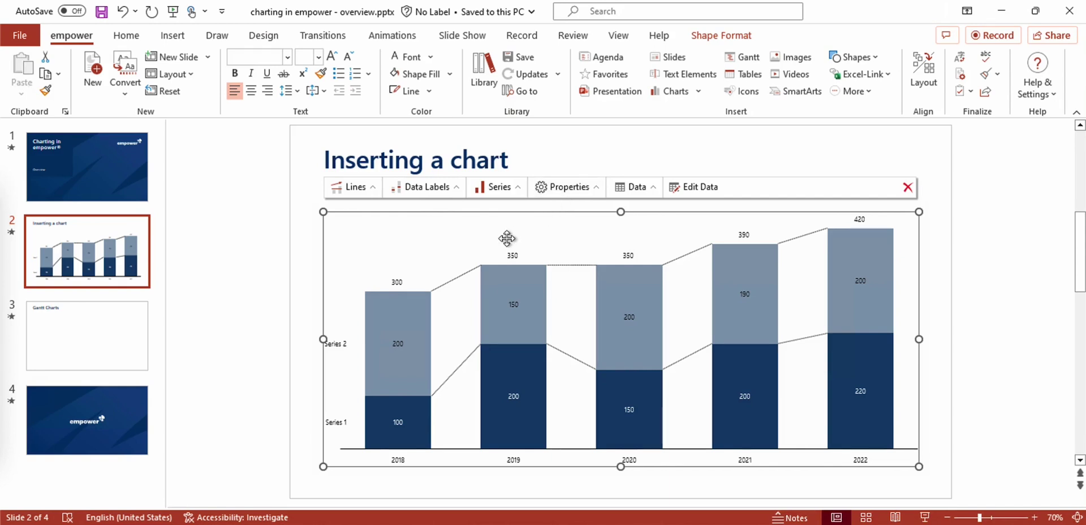
left_click(408, 308)
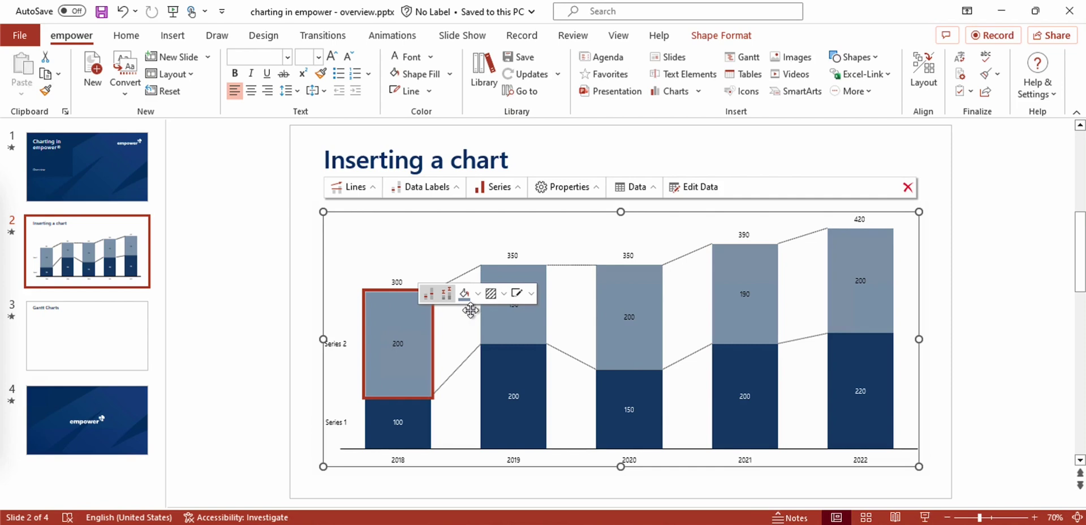
Fill the 2018 Series 2 bar light grey-blue with a diagonal stripe pattern.
left_click(476, 294)
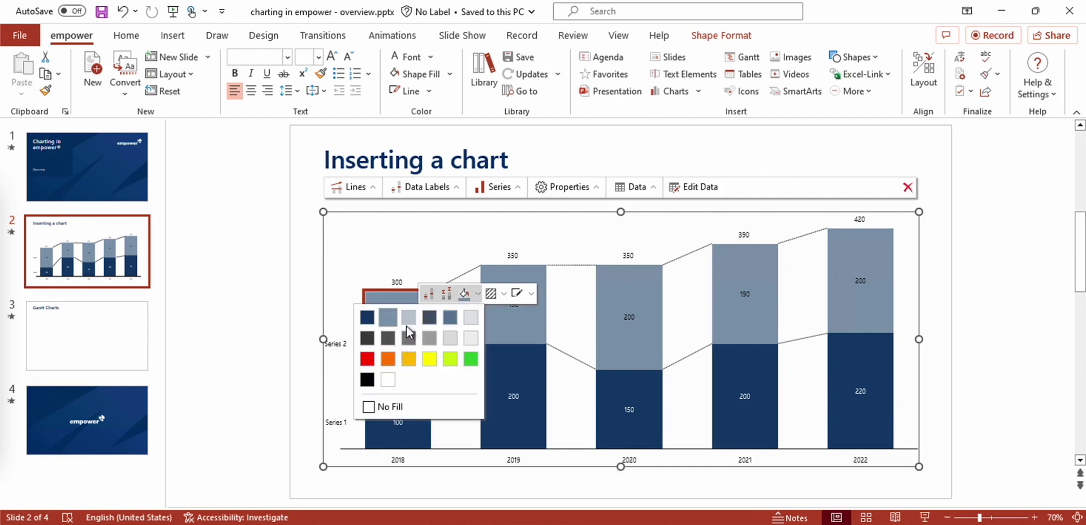
left_click(415, 312)
left_click(503, 293)
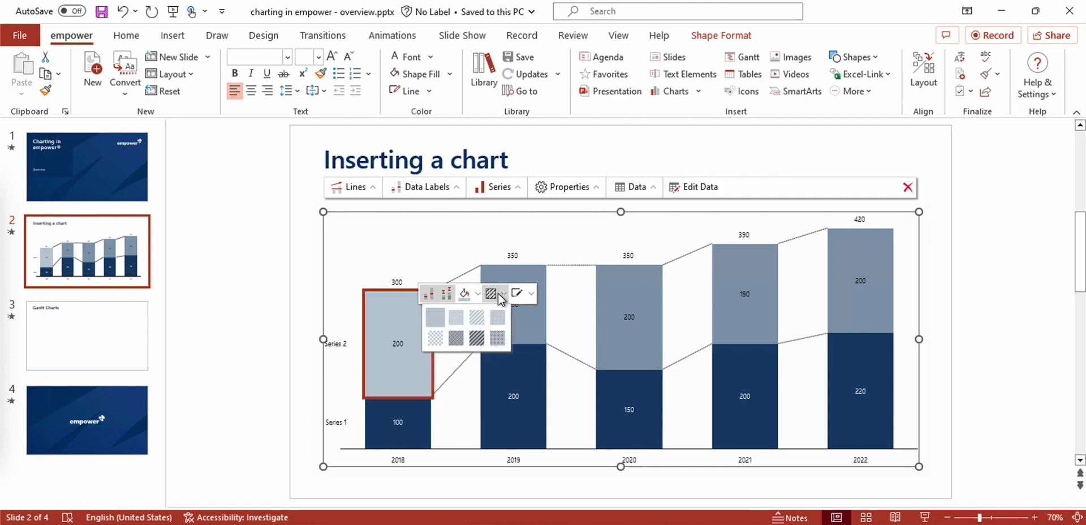
left_click(477, 317)
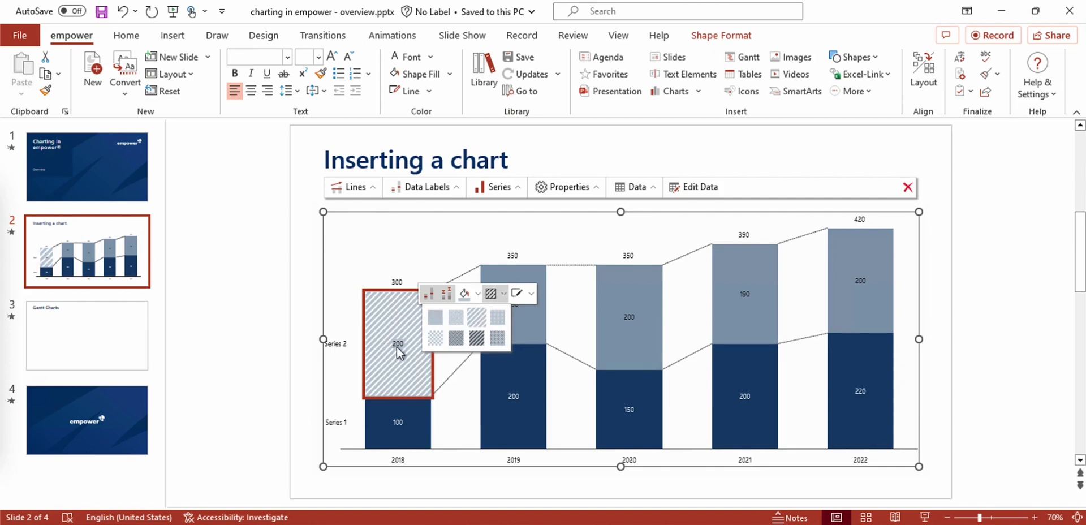
left_click(399, 343)
Move the bar's 200 data label out to the left of the column.
left_click(400, 344)
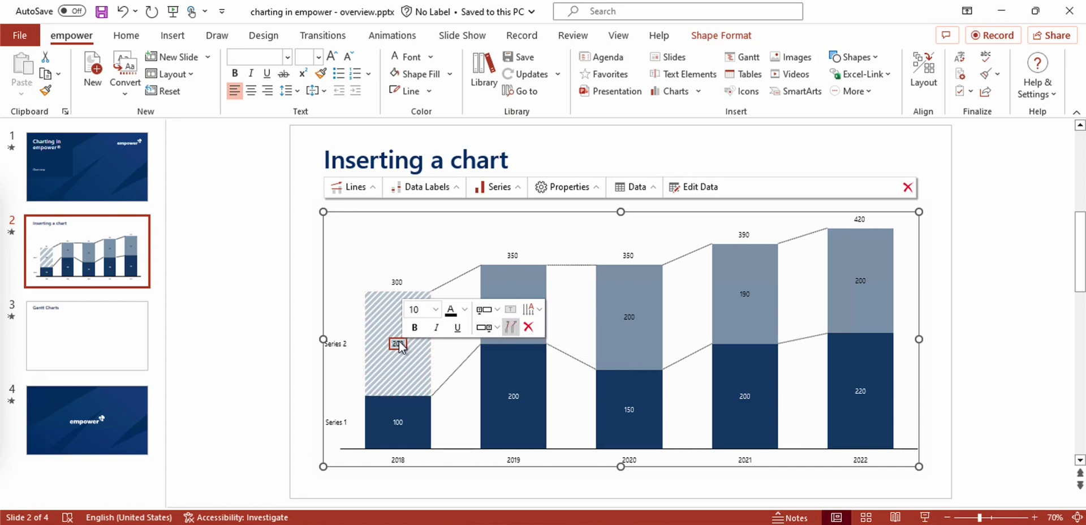
left_click_drag(398, 340, 344, 320)
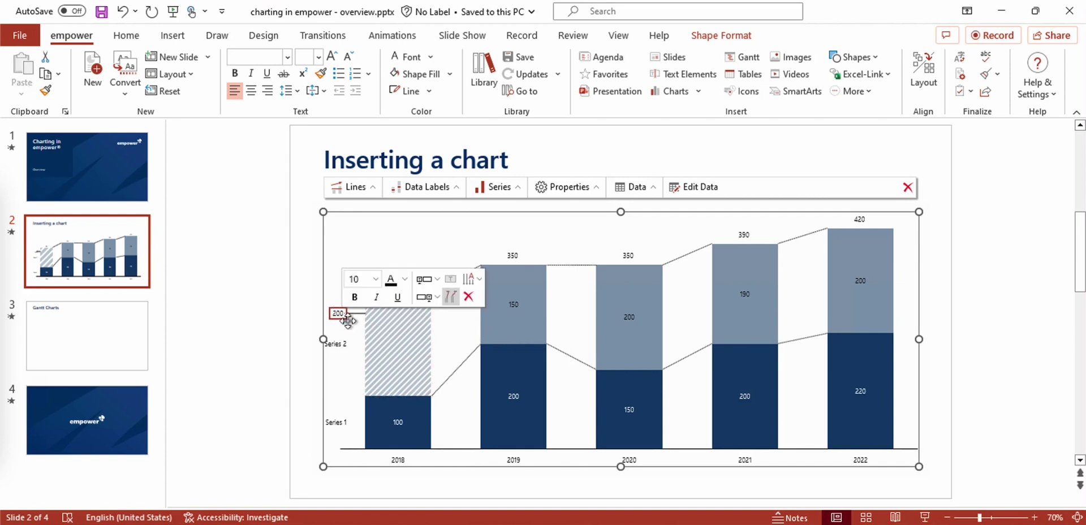
left_click(365, 239)
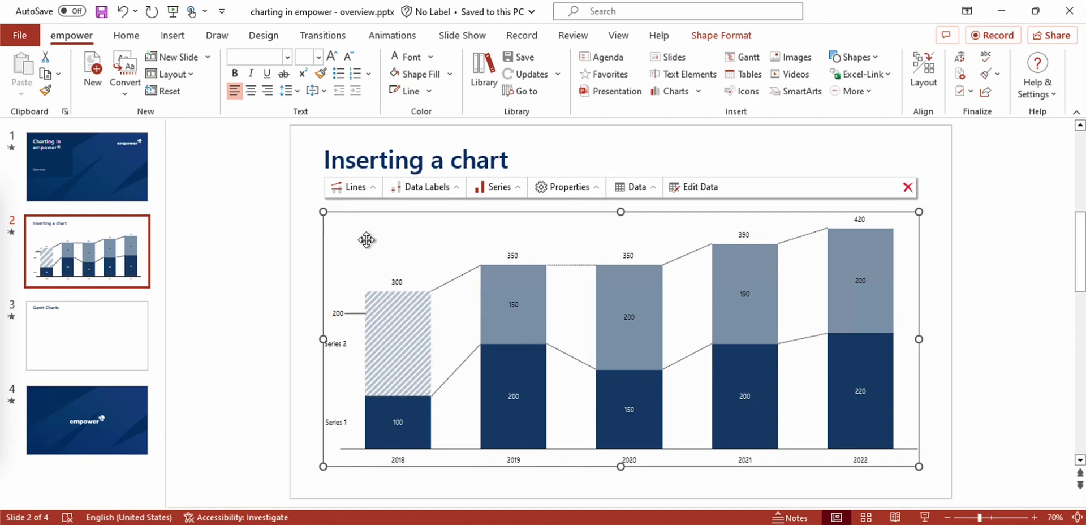
Draw a +90 growth arrow from the 2018 total (300) to the 2021 total (390).
left_click(371, 190)
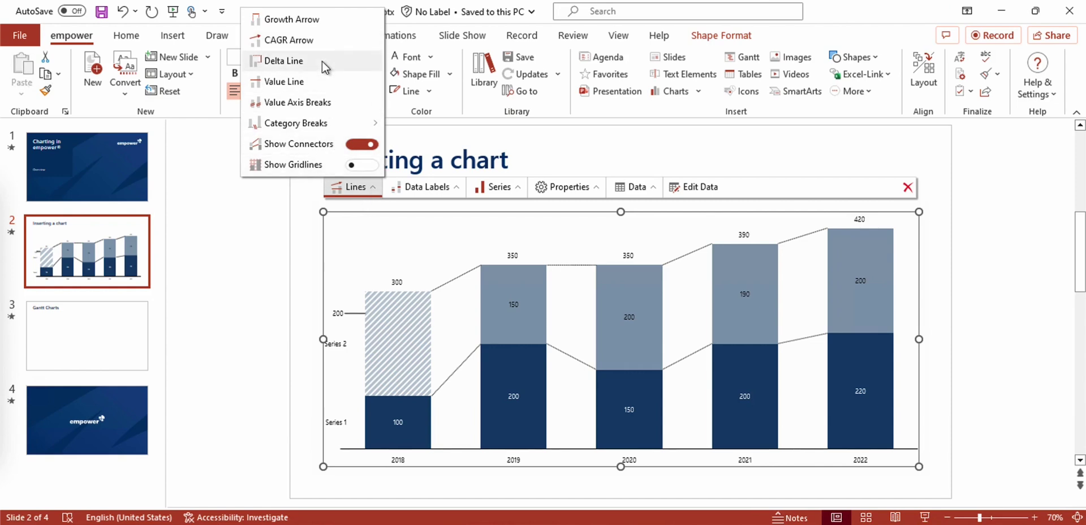
left_click(276, 21)
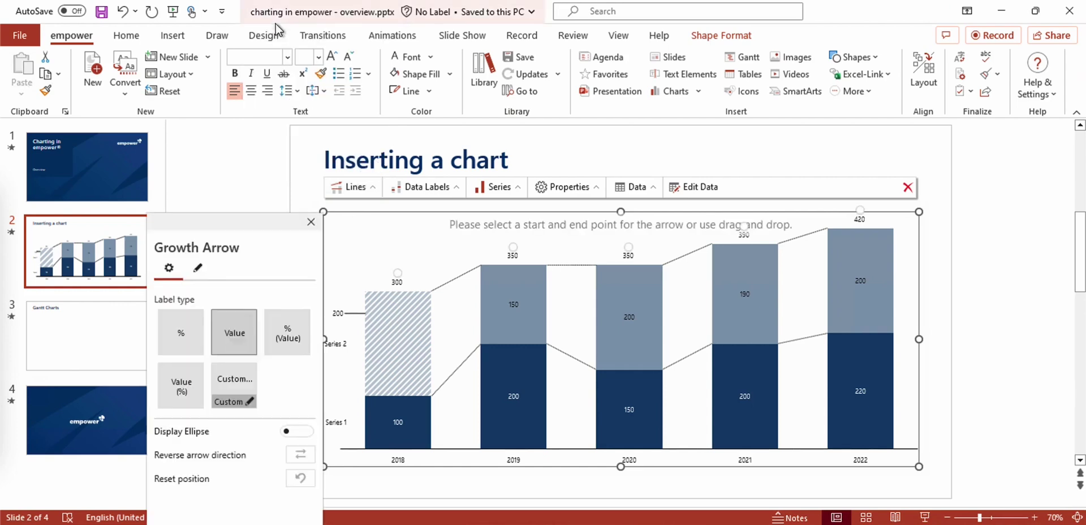
left_click(398, 275)
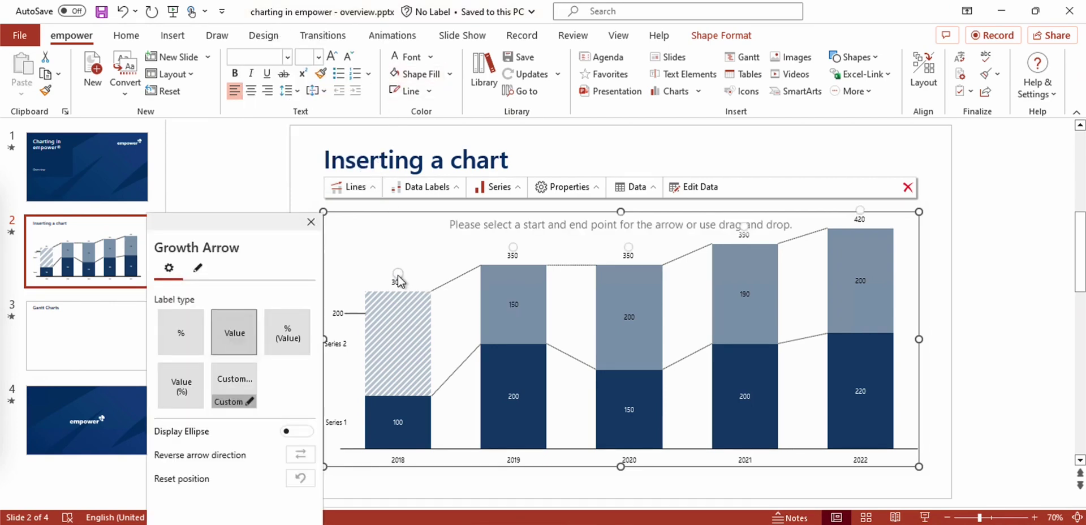
left_click(745, 226)
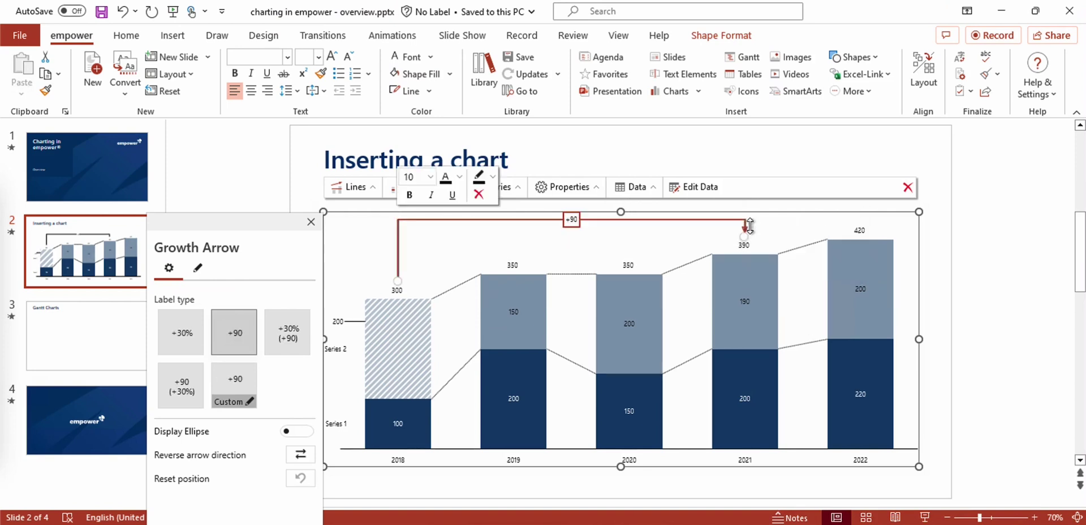
left_click(361, 243)
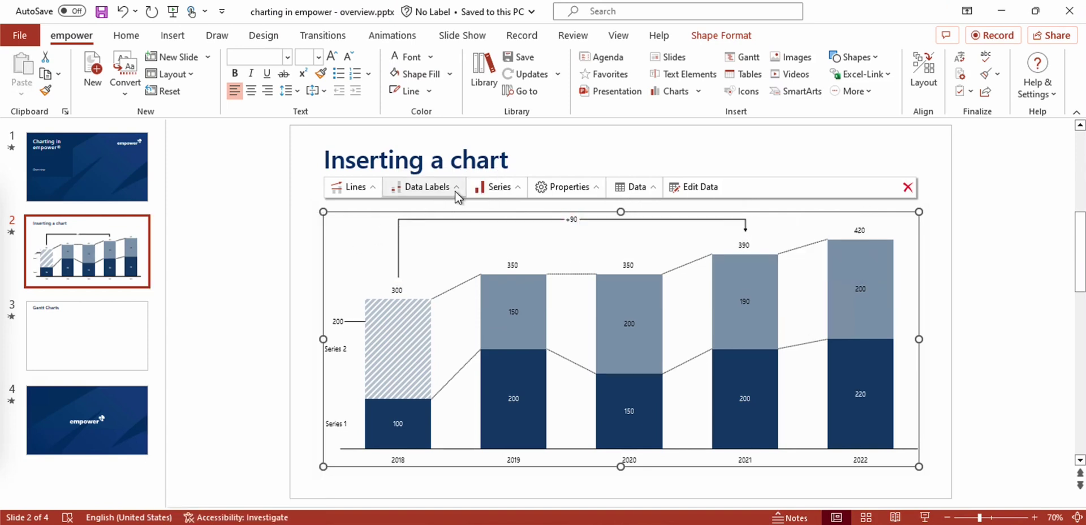
left_click(455, 190)
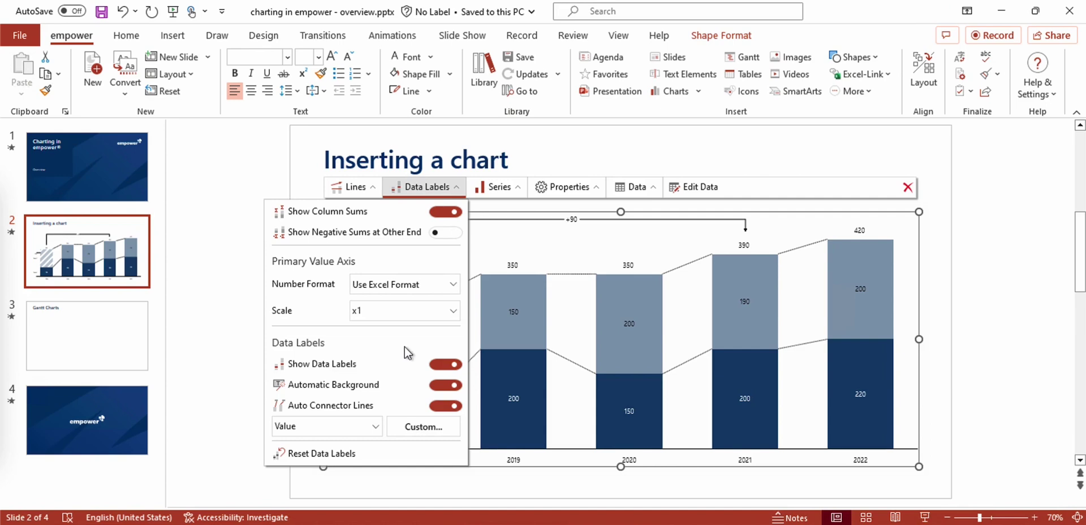
left_click(519, 190)
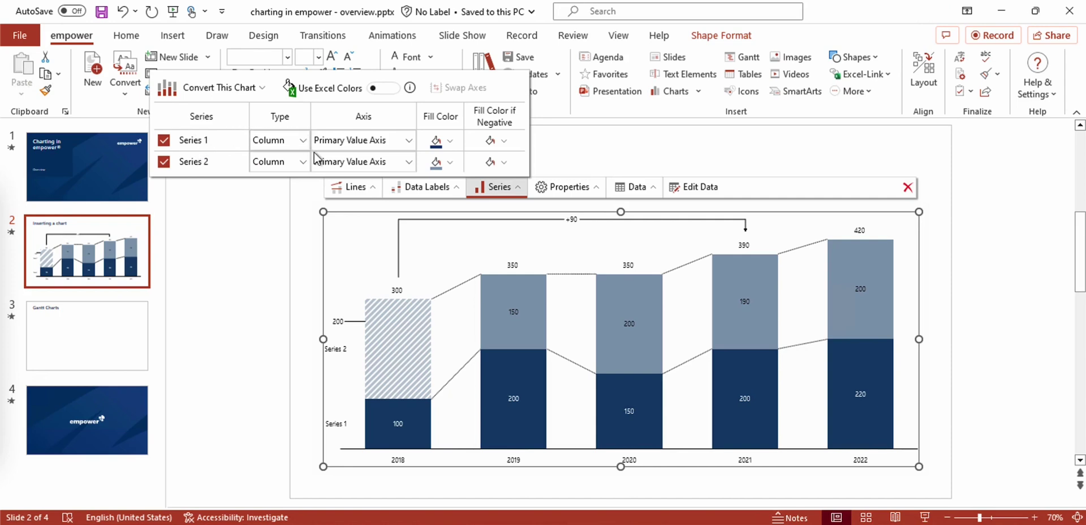
left_click(301, 141)
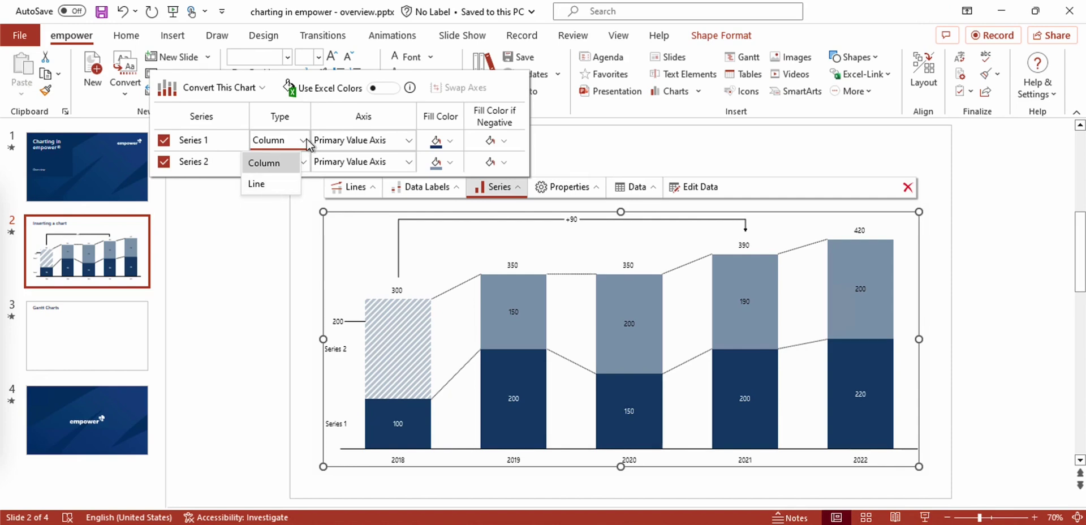
left_click(306, 139)
left_click(412, 139)
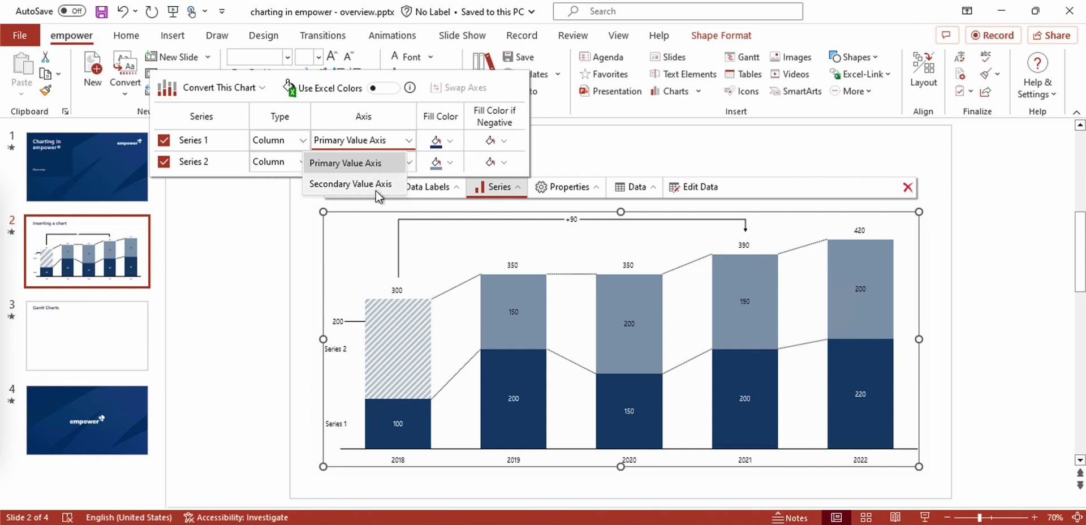
left_click(561, 191)
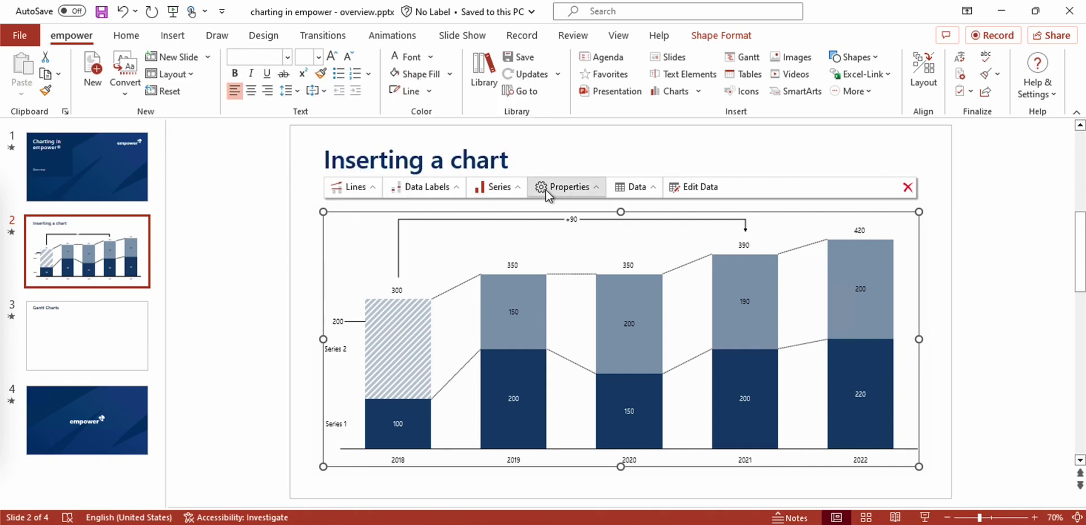
Open the chart's Properties dropdown, then its Data dropdown for series orientation and order.
left_click(543, 192)
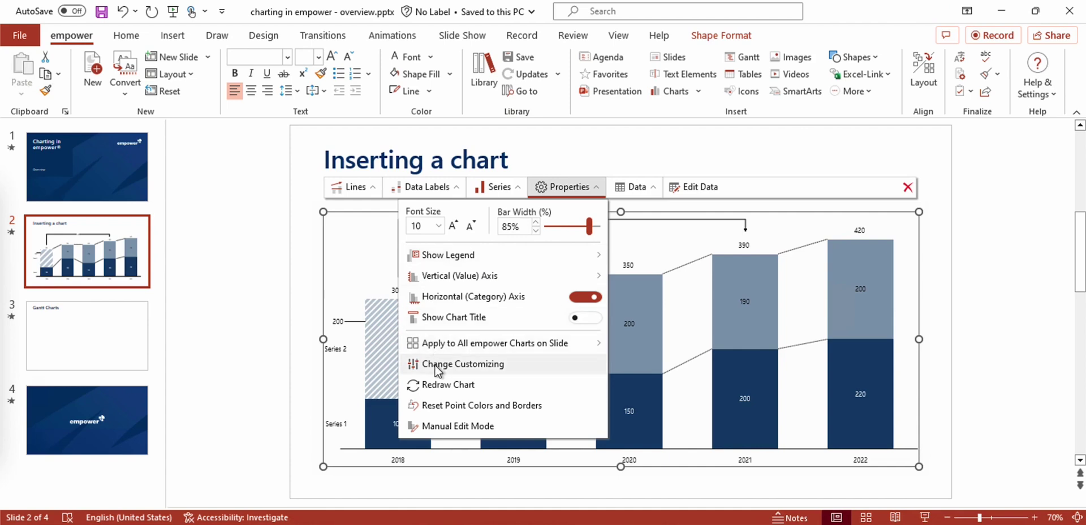
left_click(645, 187)
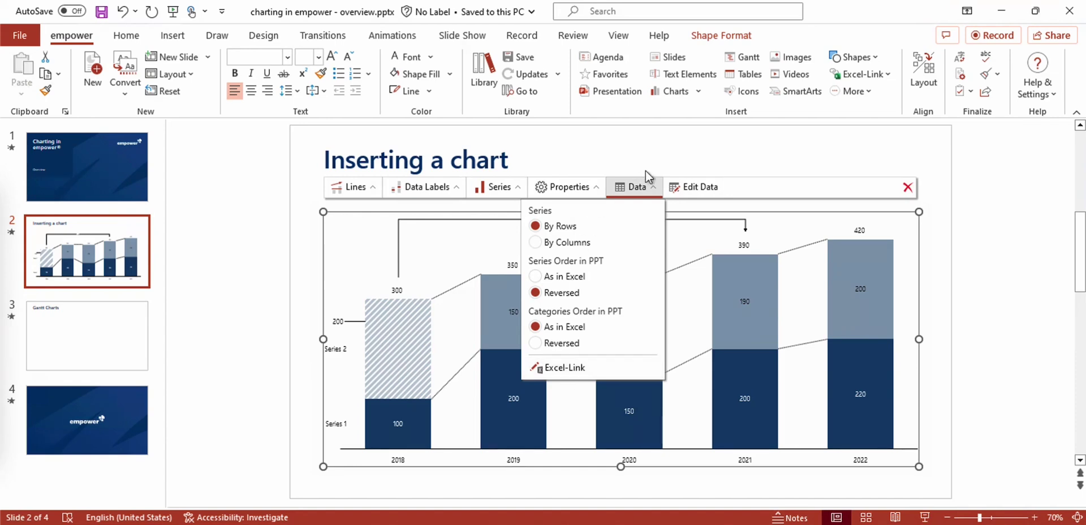
left_click(697, 189)
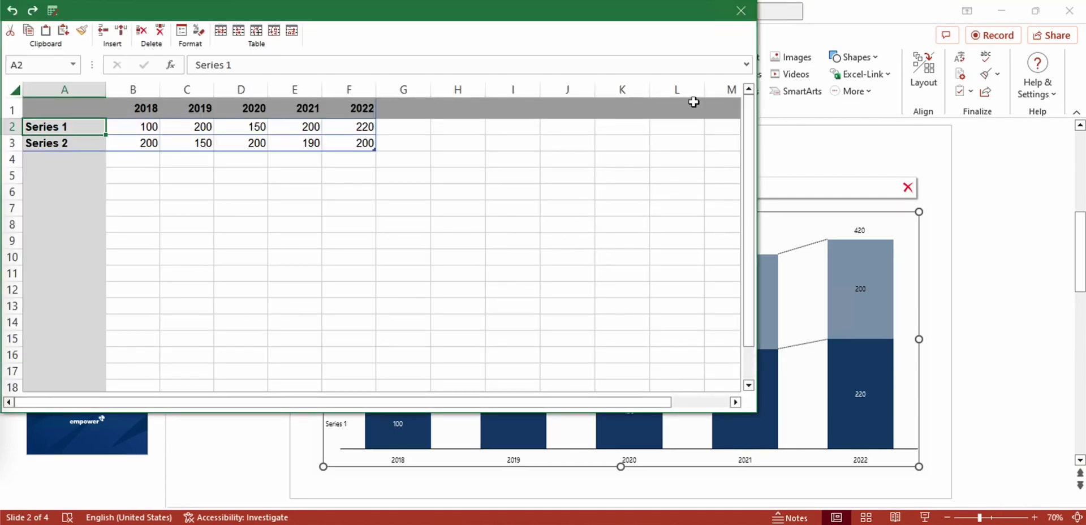
left_click(740, 11)
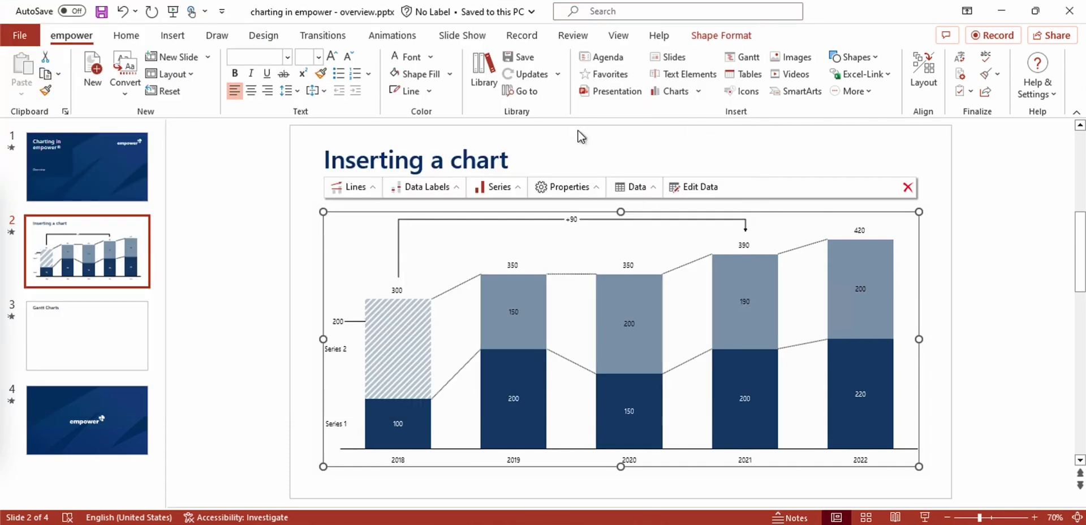
left_click(555, 220)
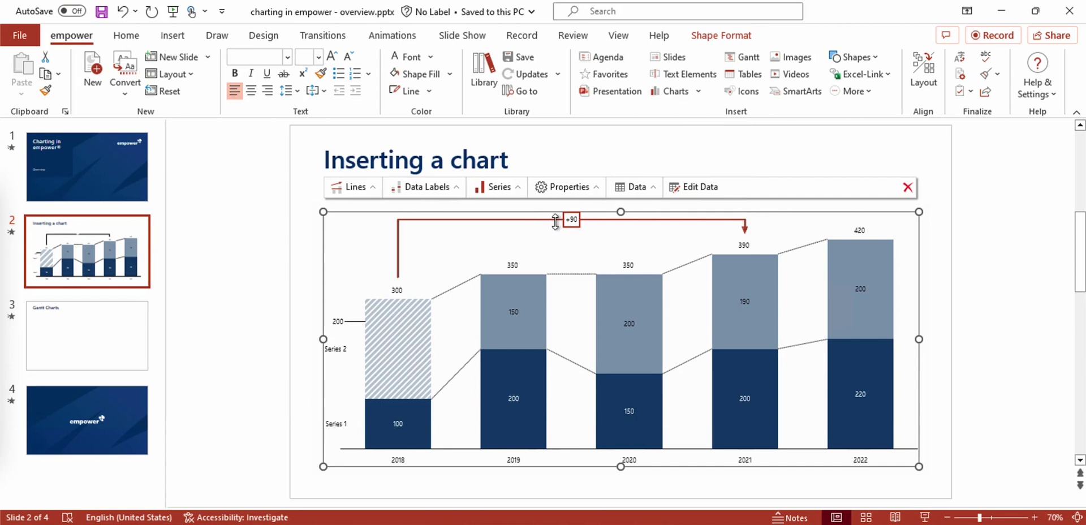
key("Escape")
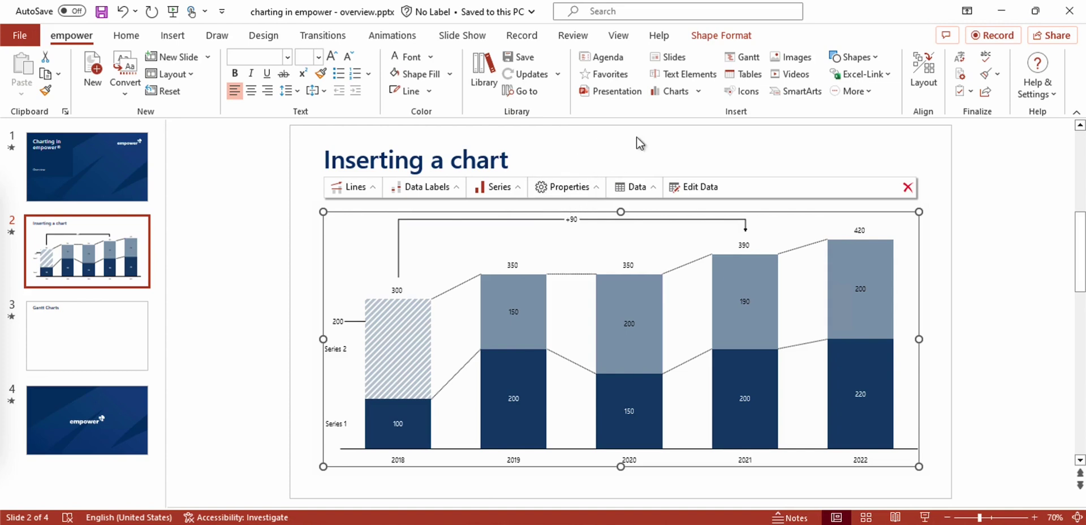
On slide 3, insert an 8/12–11/12/2023 Gantt chart with two phases of three rows and a Notes column.
left_click(51, 335)
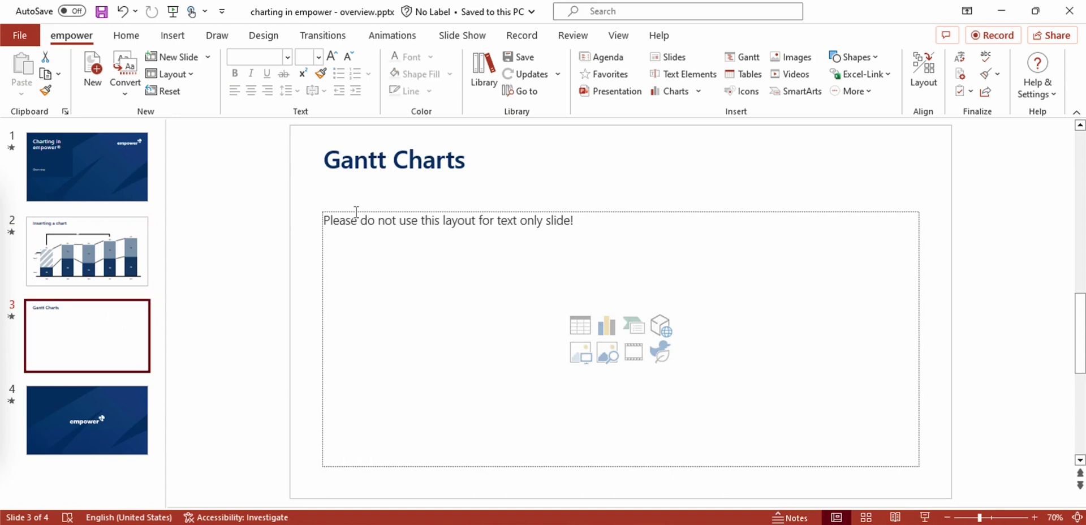
left_click(743, 61)
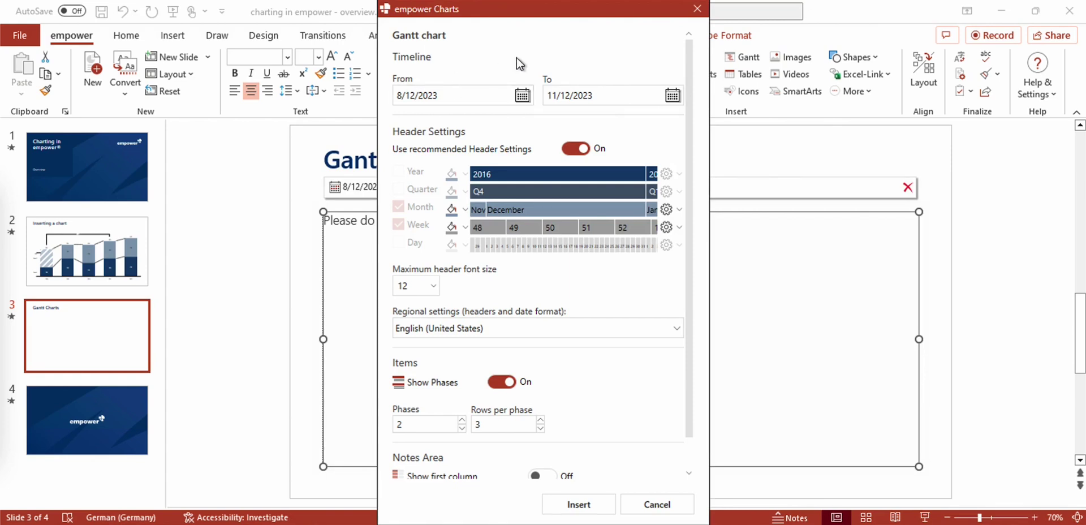
left_click(419, 90)
scroll(447, 167, "down", 1)
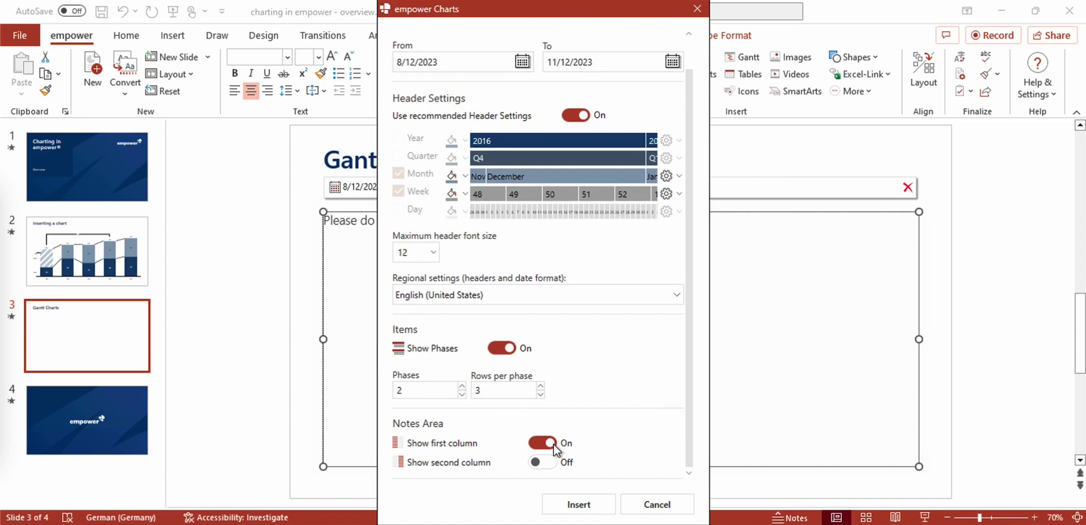
left_click(568, 512)
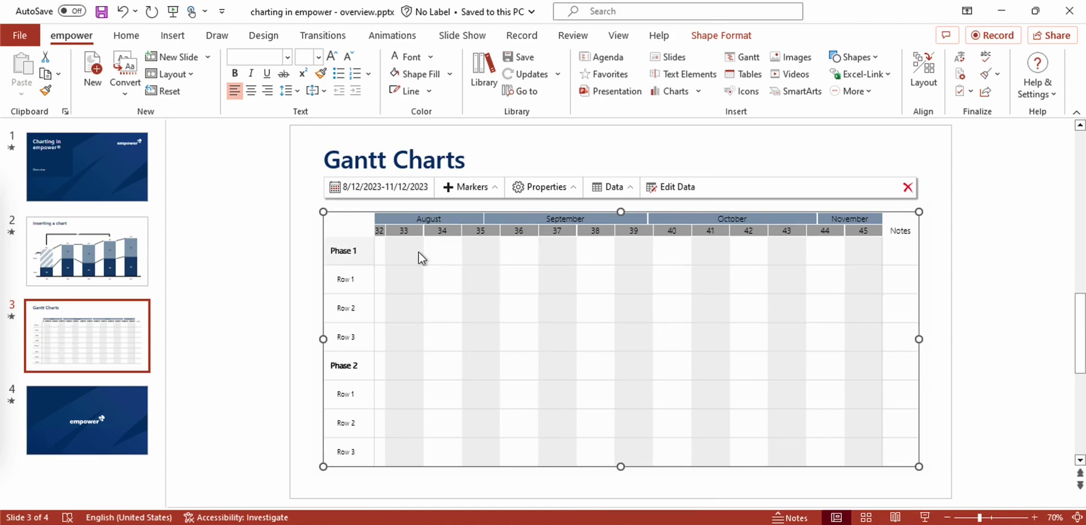
Add a row under Phase 1 and draw a Row 1 task bar from 8/17/2023 to 9/17/2023.
mouse_move(313, 267)
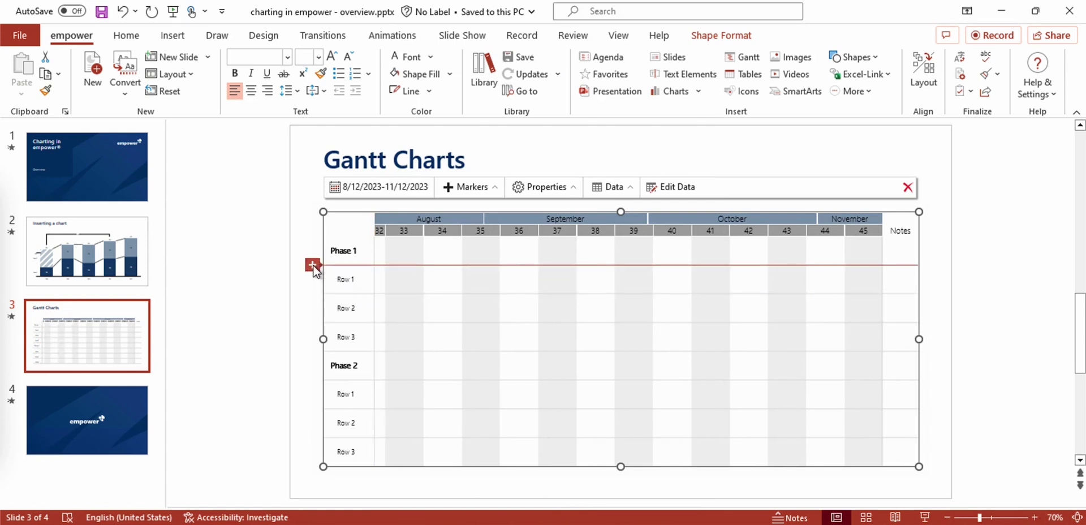
left_click(312, 265)
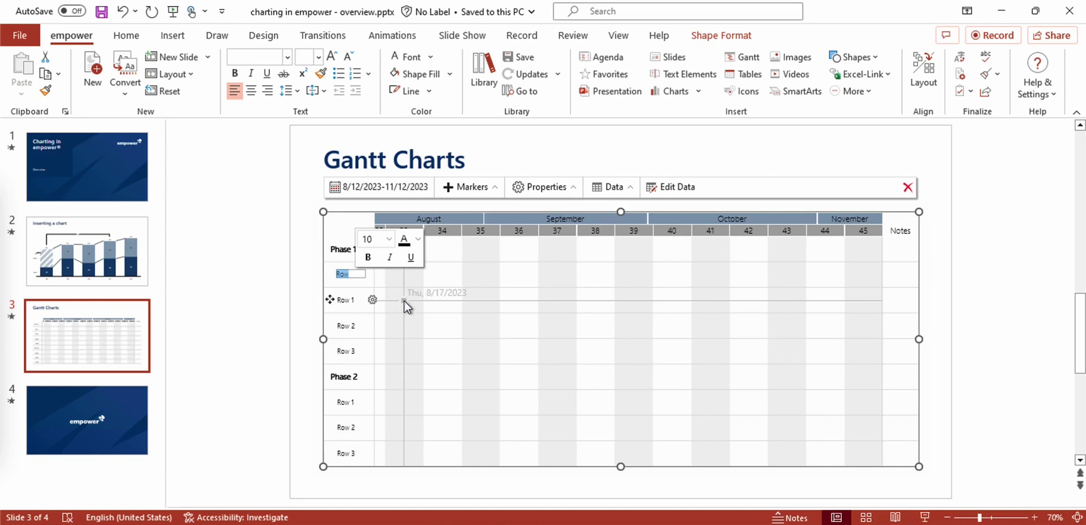
left_click_drag(404, 300, 577, 298)
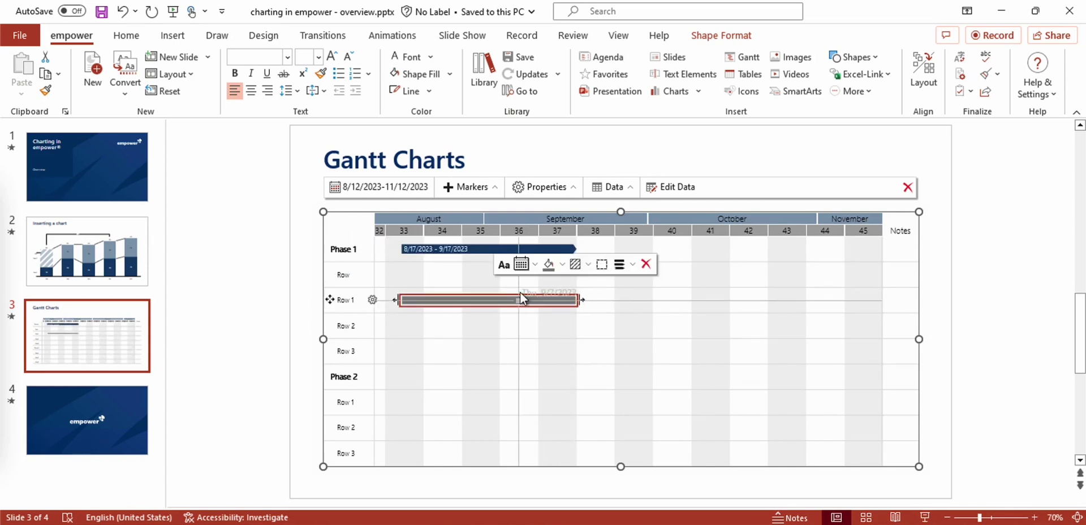
left_click(535, 264)
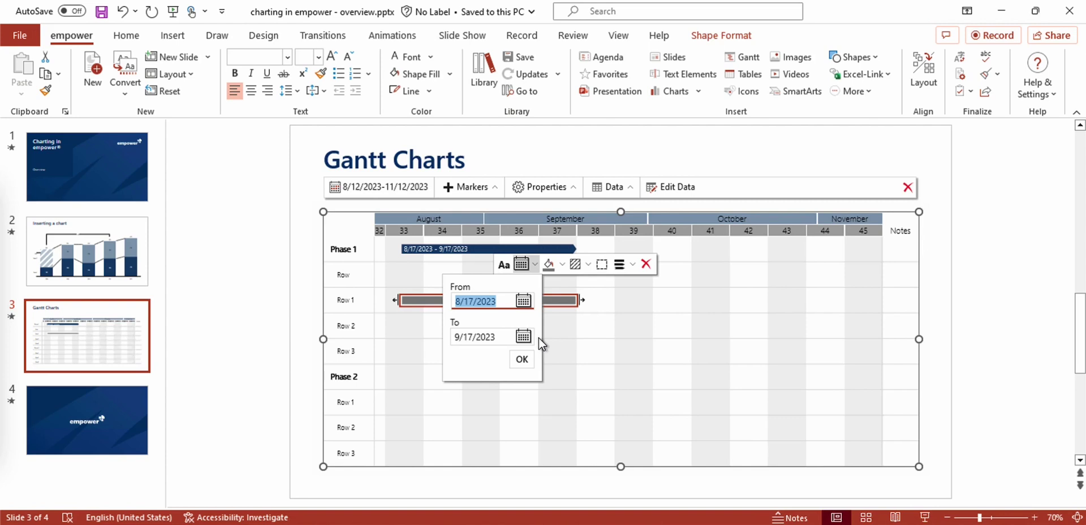
left_click(703, 352)
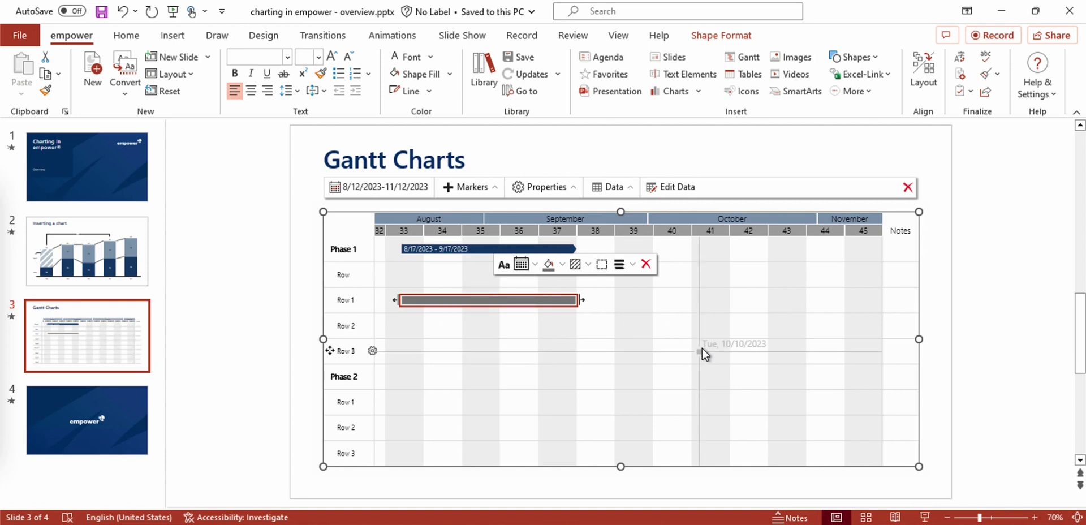
left_click(701, 349)
Add a Row 3 milestone dated 10/9/2023 and switch its marker from a diamond to a triangle.
right_click(698, 350)
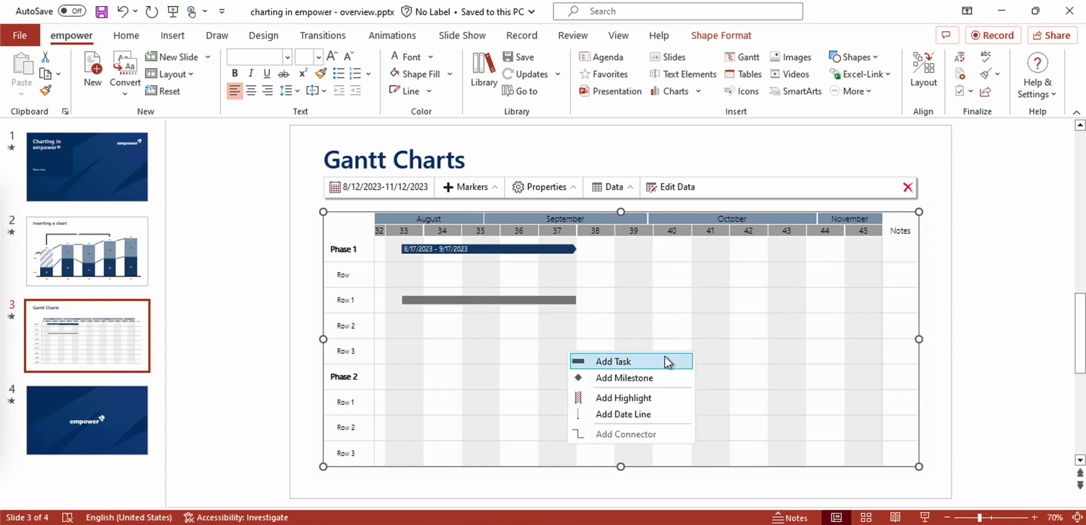
left_click(639, 375)
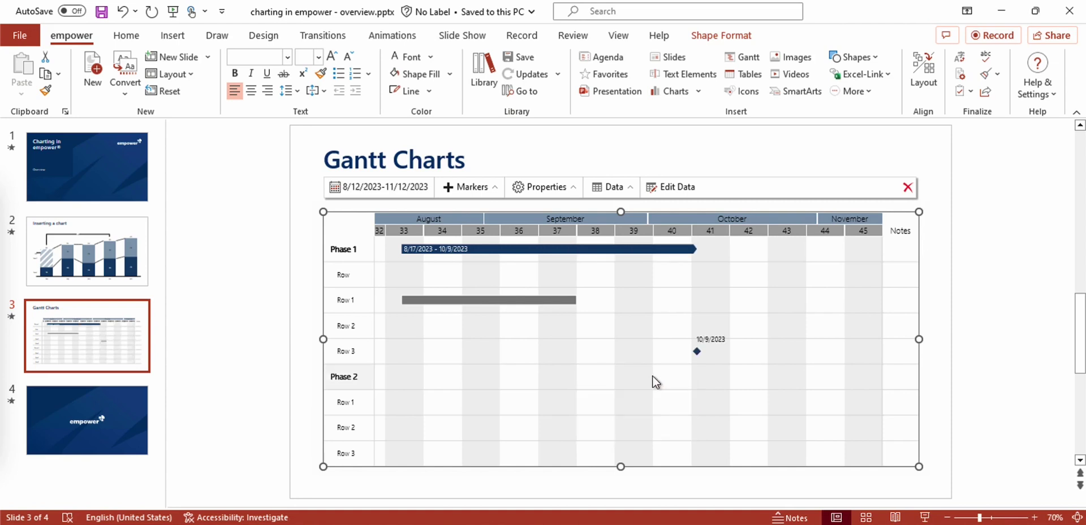
left_click(710, 346)
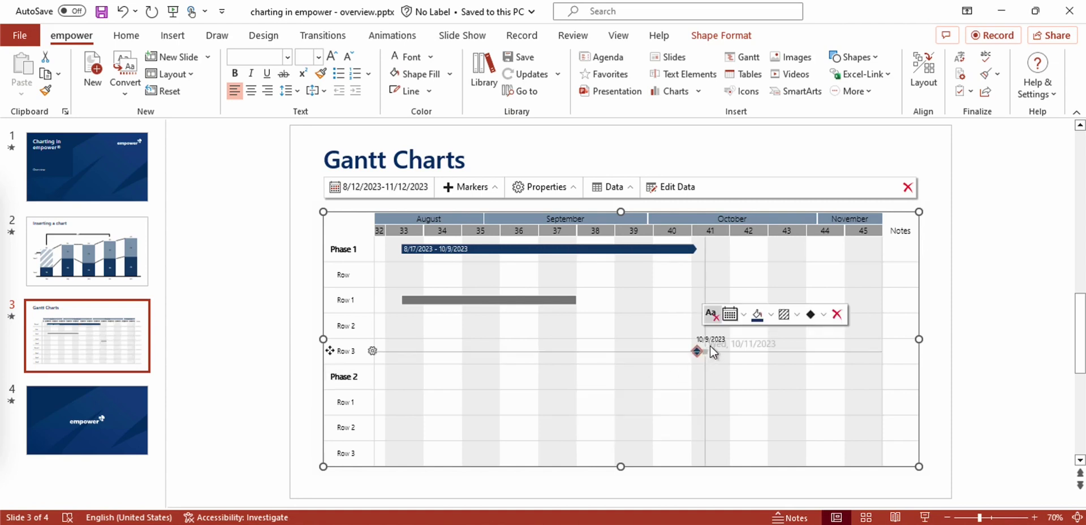
left_click(746, 315)
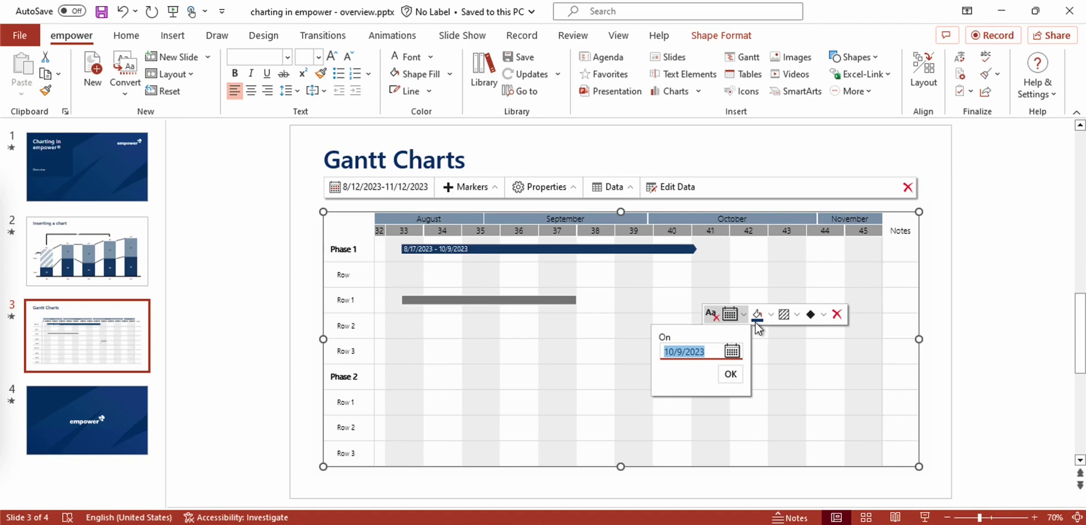
left_click(736, 350)
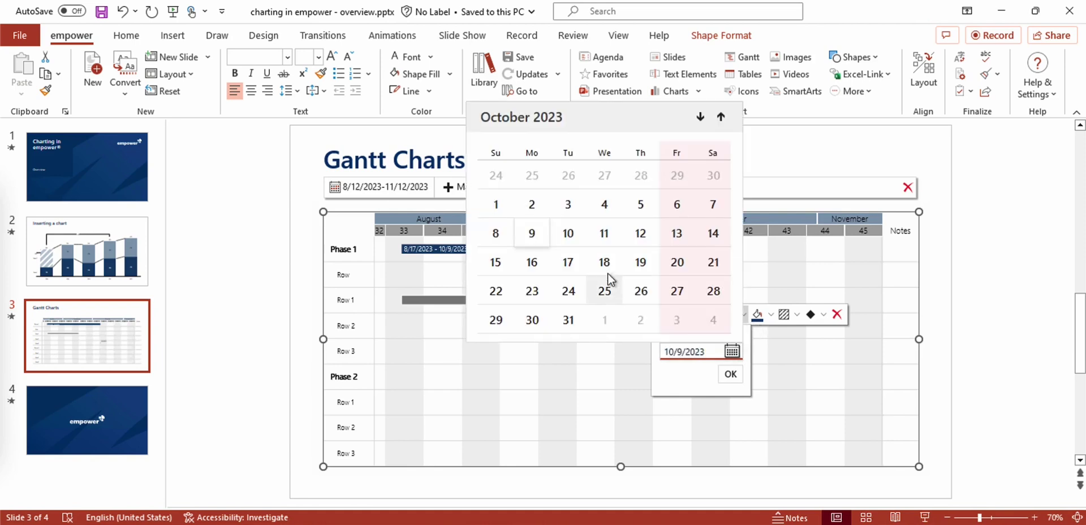
left_click(617, 229)
left_click(819, 314)
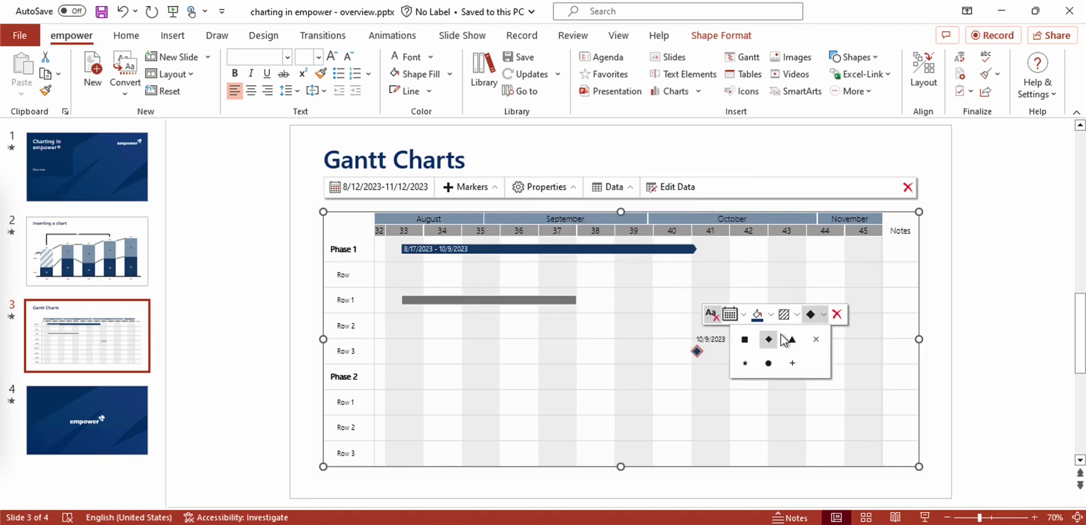
left_click(792, 340)
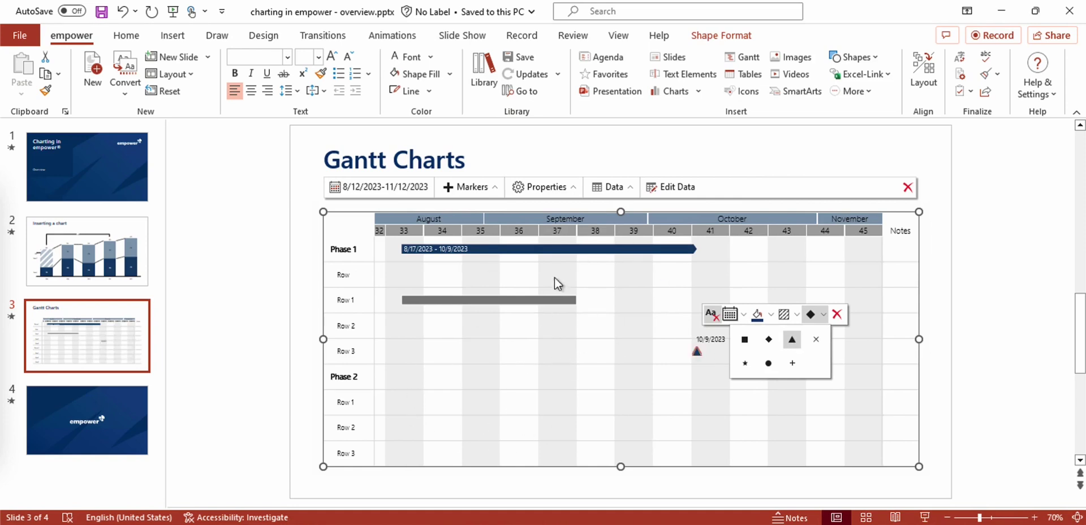
In the Gantt datasheet, change cell D6 from 10/9/2023 to 11/9/2023.
left_click(676, 187)
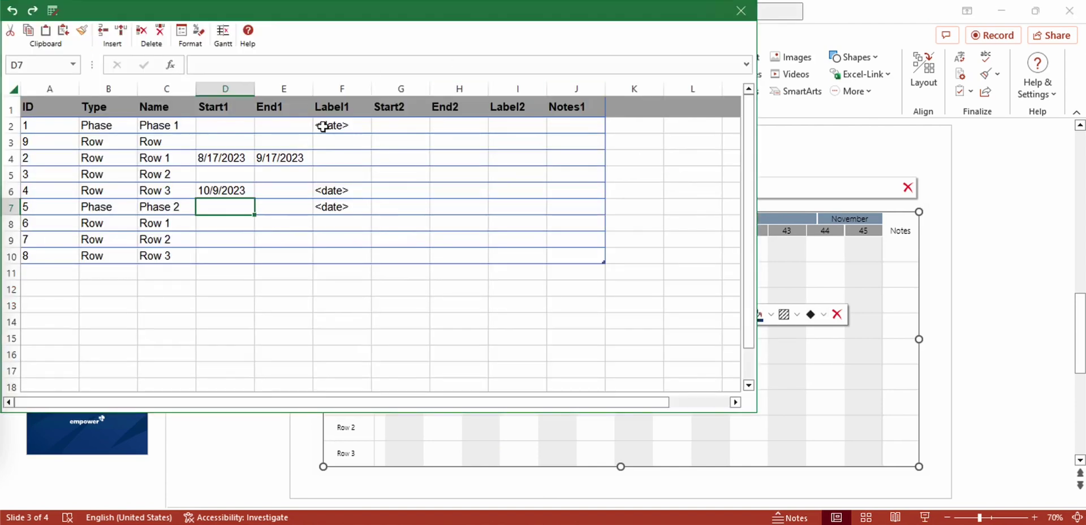
double_click(210, 192)
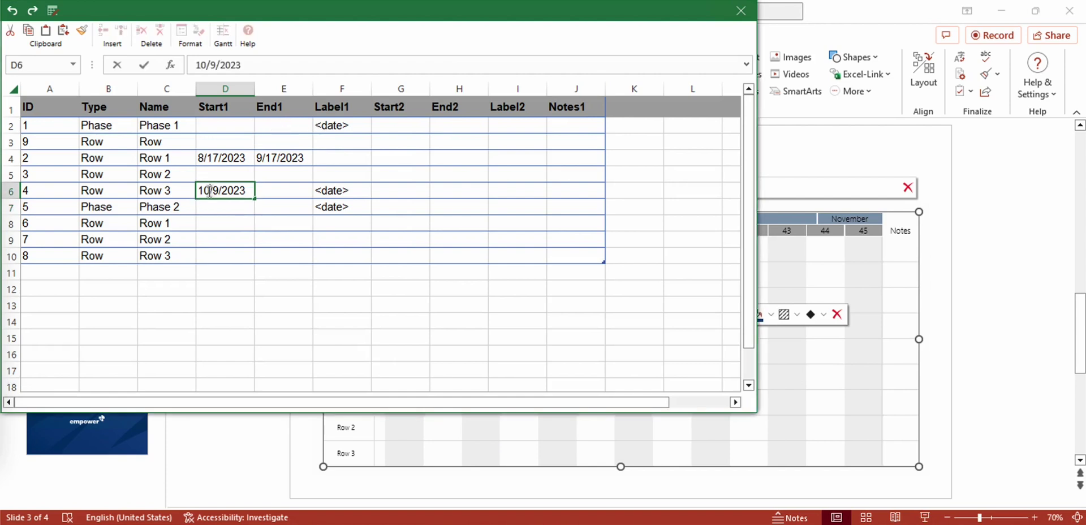
key("BackSpace")
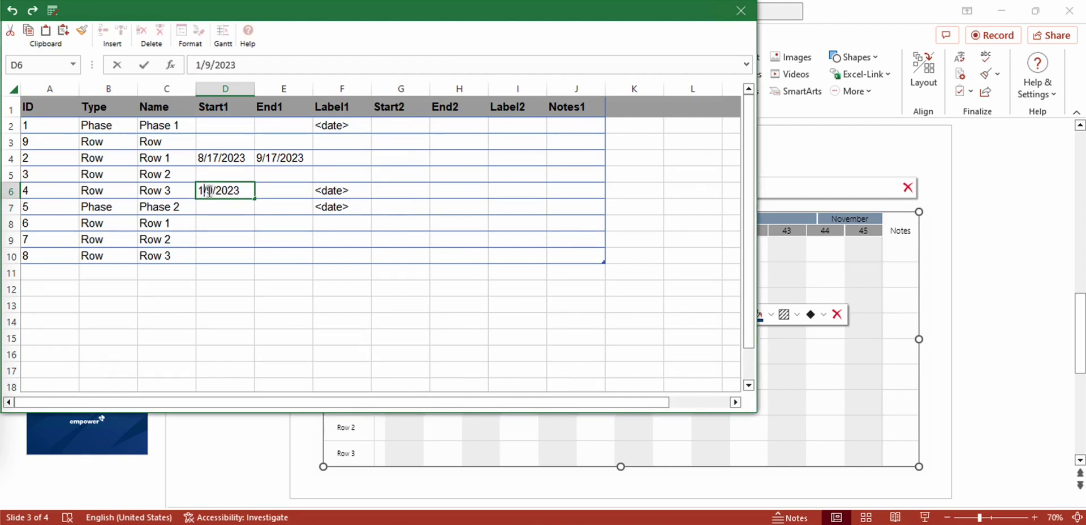
type("1")
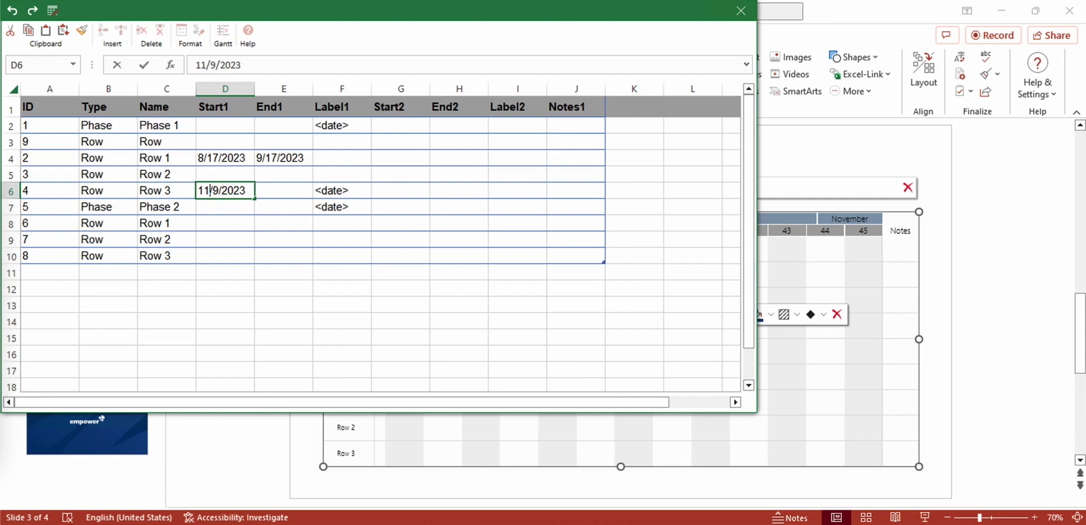
key("Return")
left_click(742, 11)
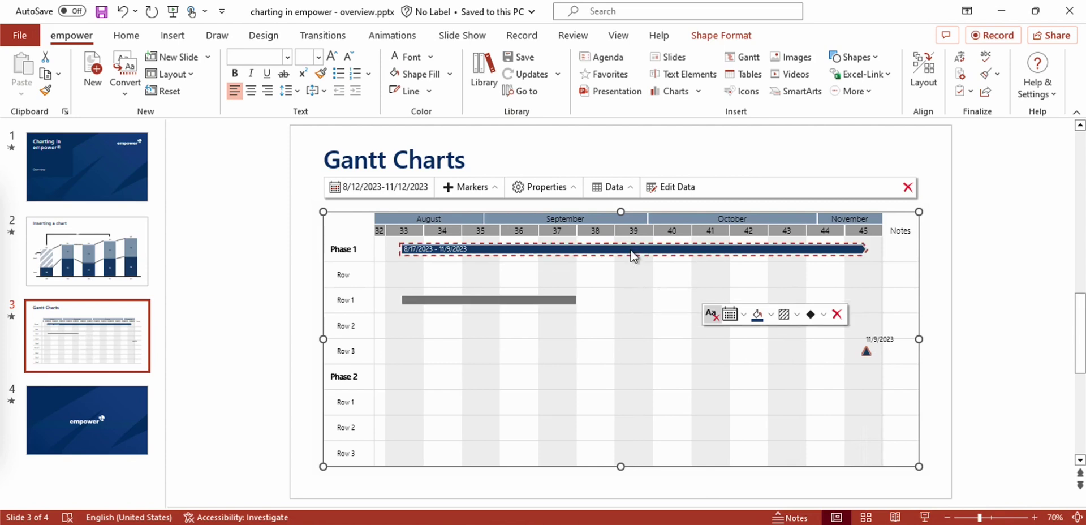
Deselect the Phase 1 bar and show slide 1, the 'Charting in empower® – Overview' title slide.
left_click(700, 91)
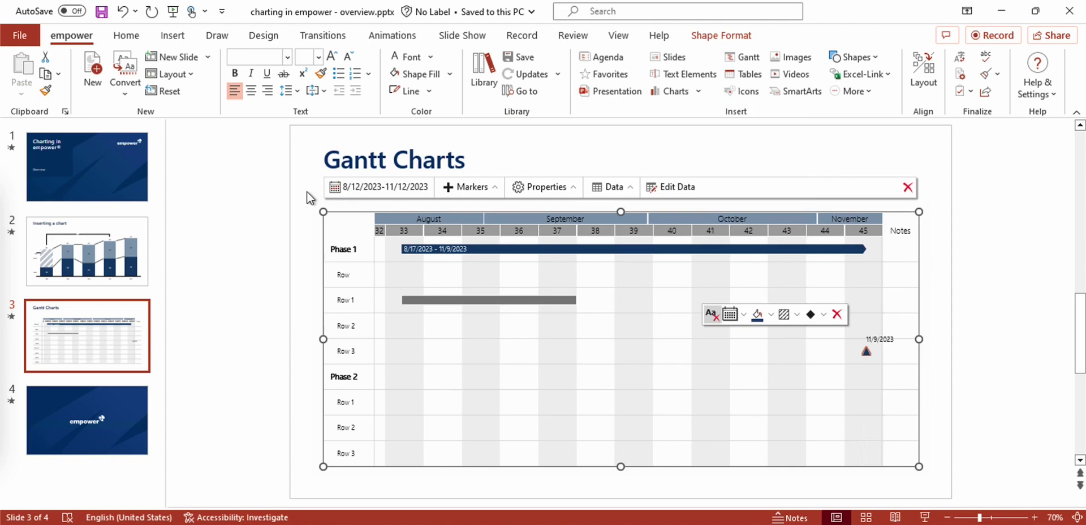
left_click(116, 161)
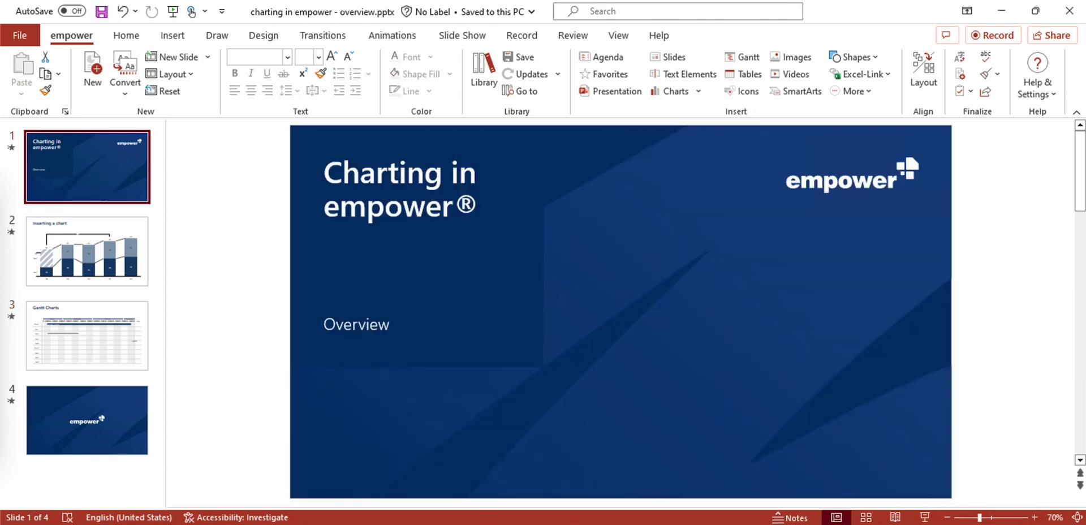